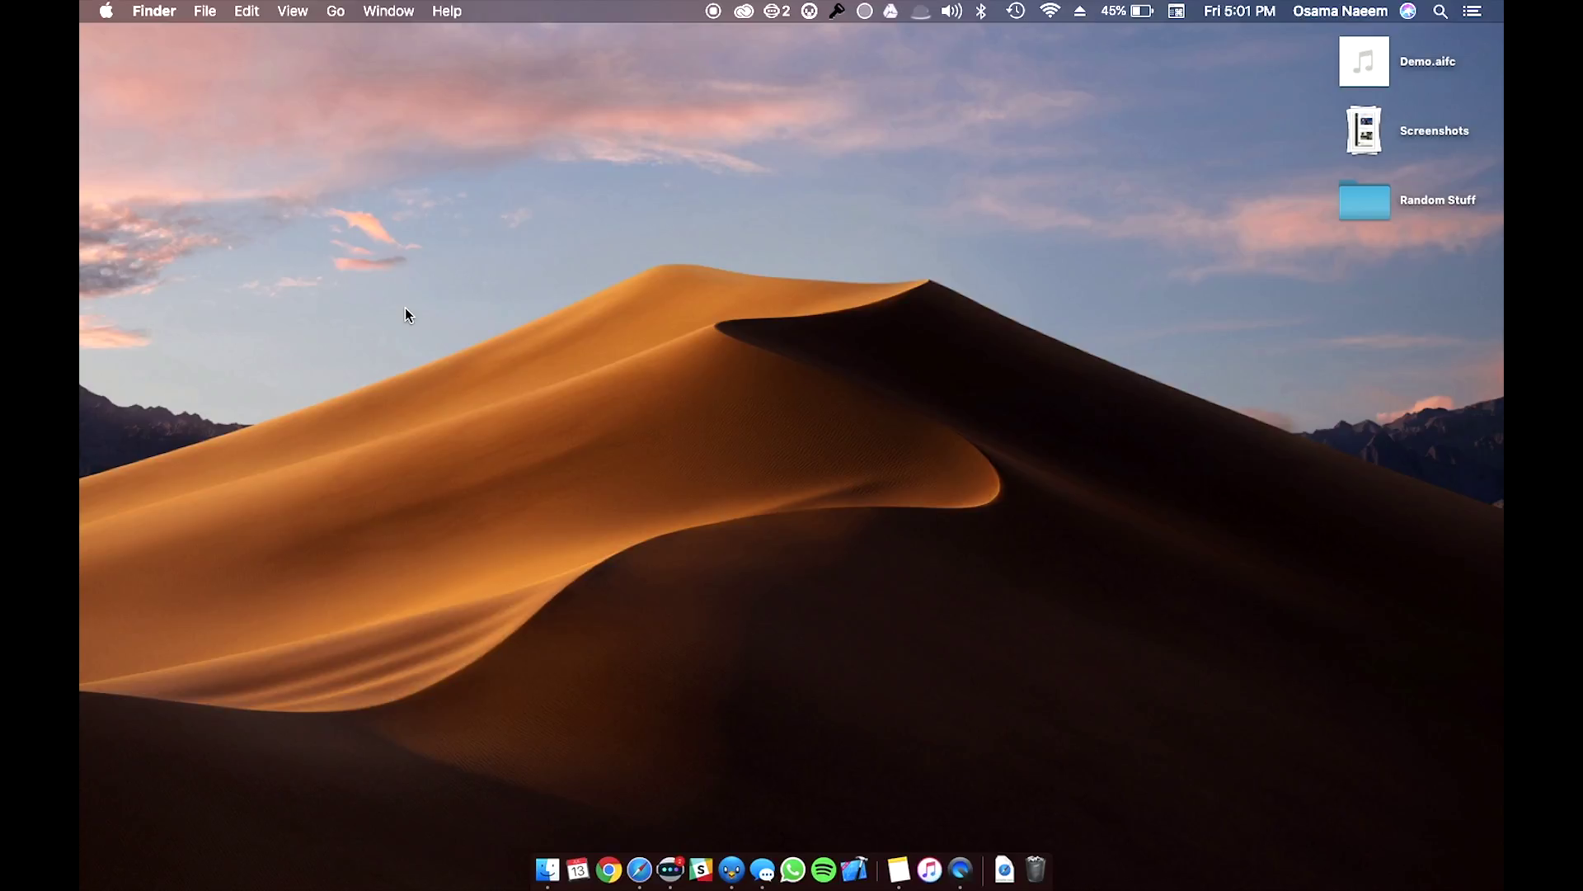
Step: Review the Screenshot toolbar's Save to and Timer options, then capture a window to the Clipboard
key(super+shift+5)
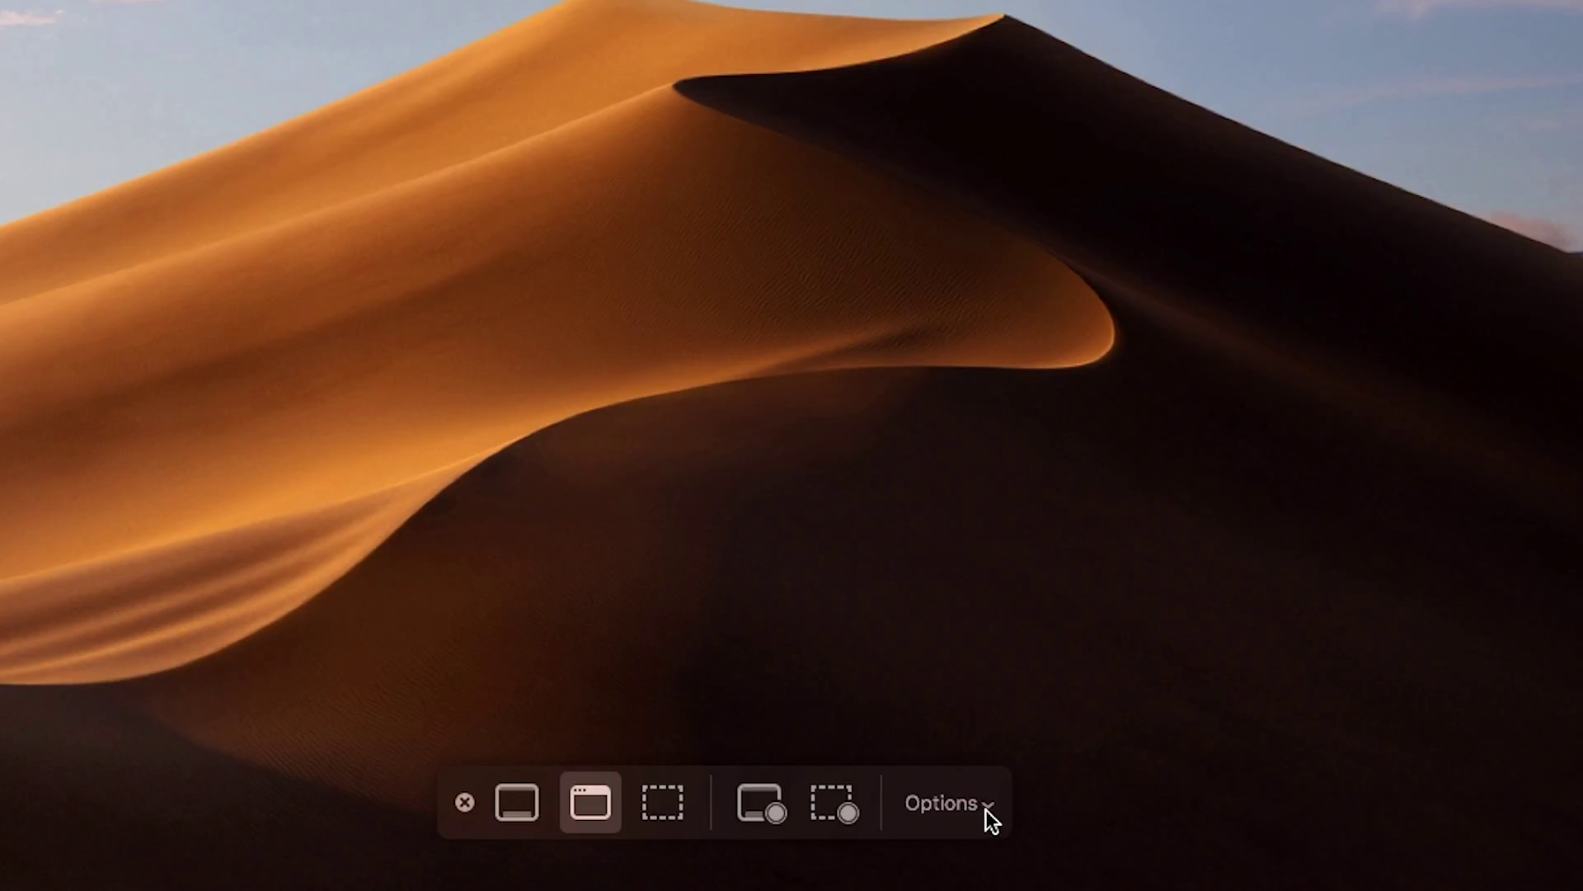
click(986, 806)
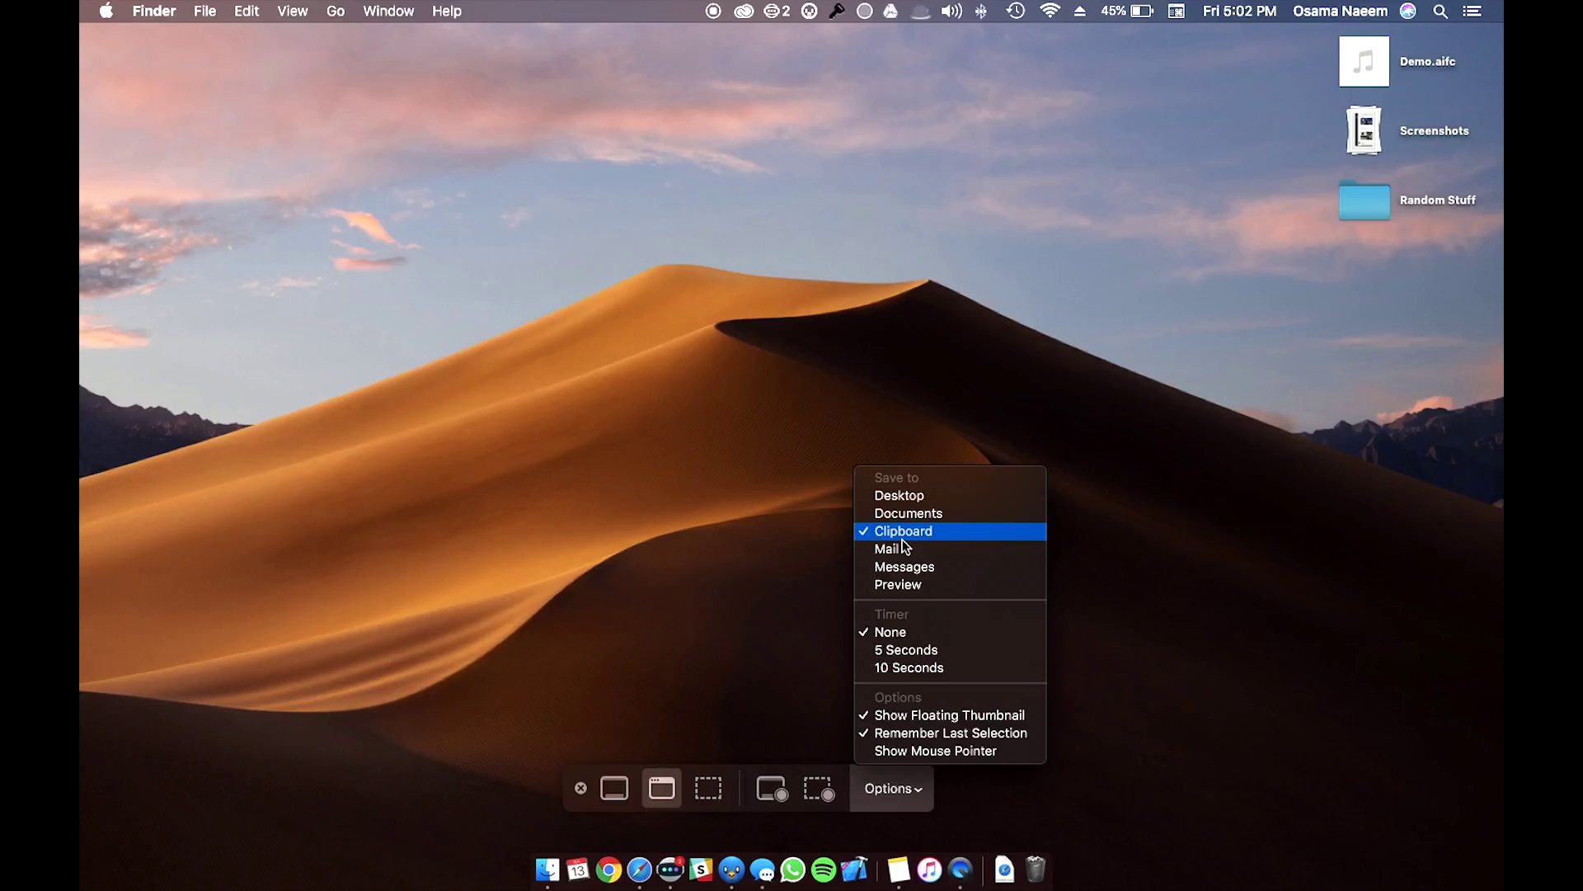
click(673, 715)
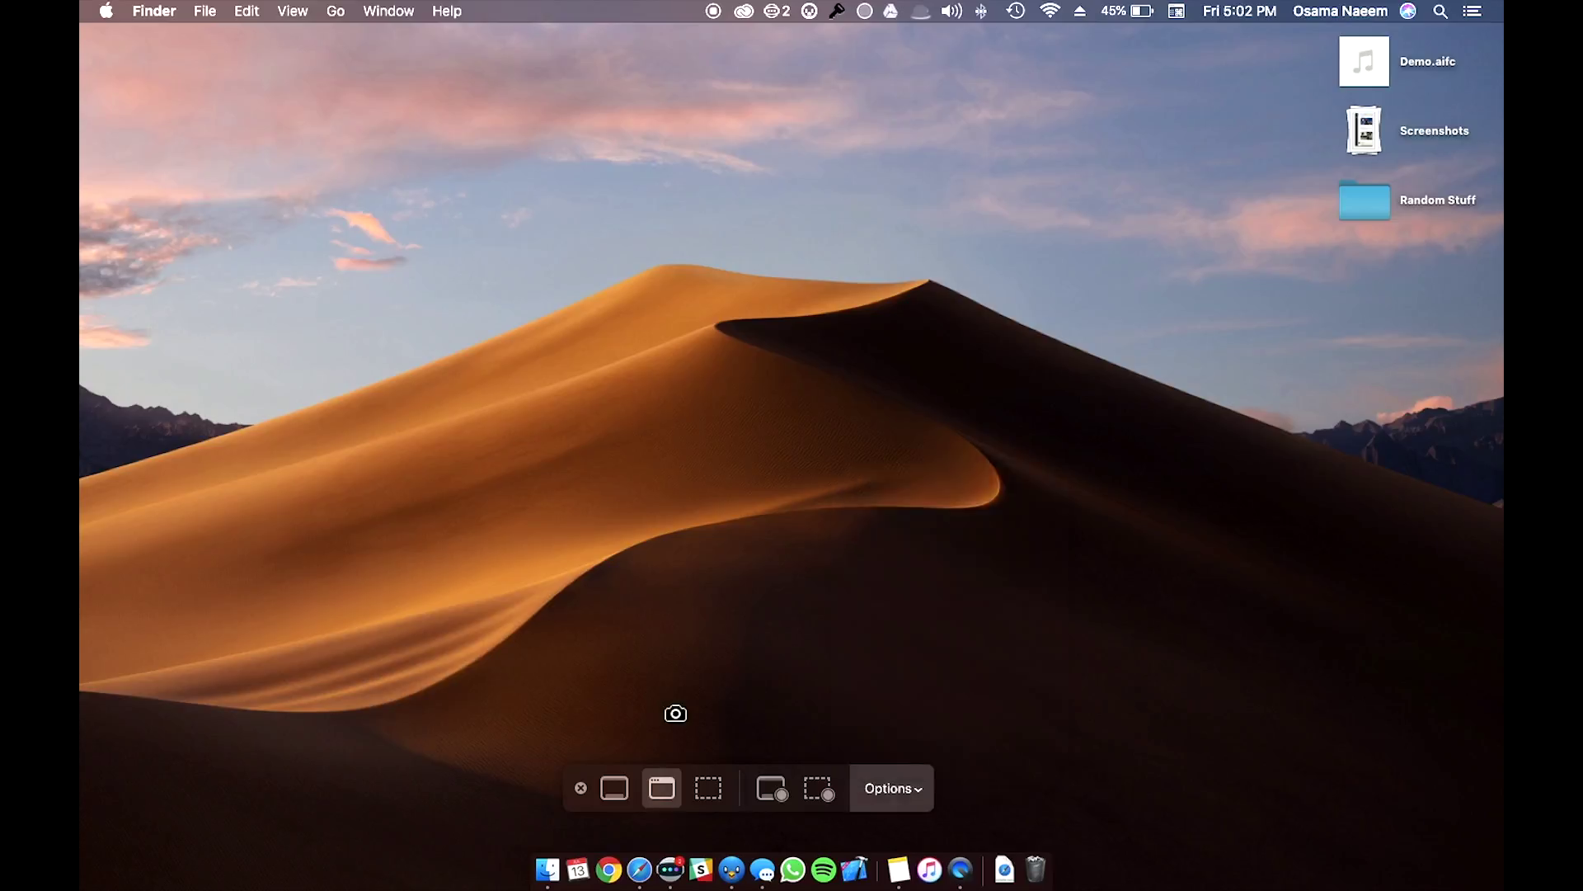
click(678, 725)
Step: Open Tweetbot's Timeline and capture its window as a screenshot
click(731, 857)
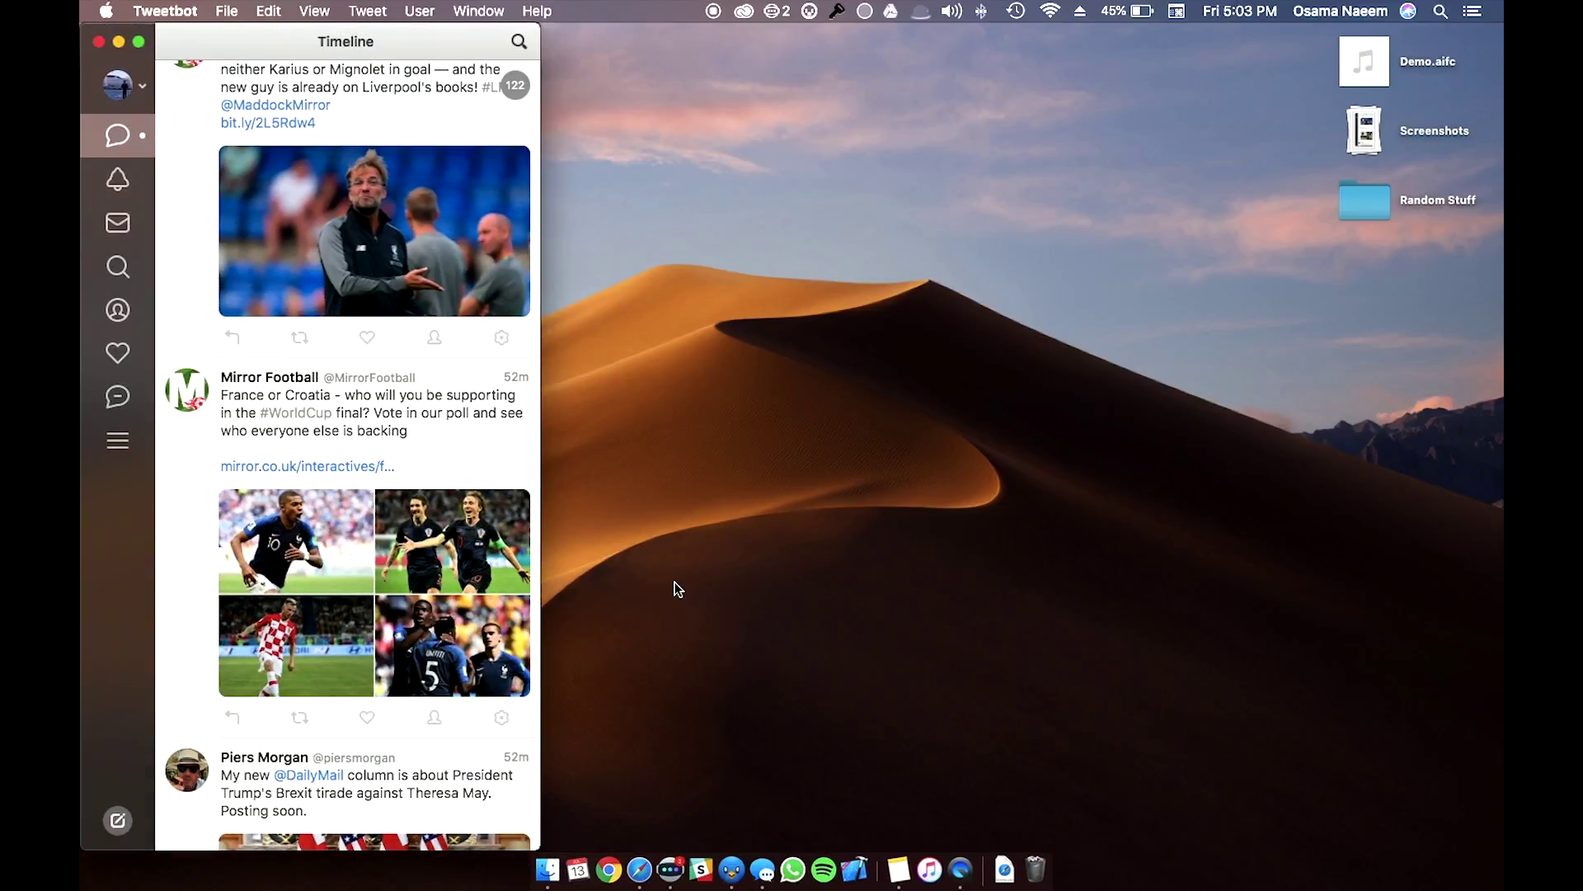
key(super+shift+5)
click(434, 548)
Step: Paste the screenshot into a new tweet, then delete the unsent draft
key(super+n)
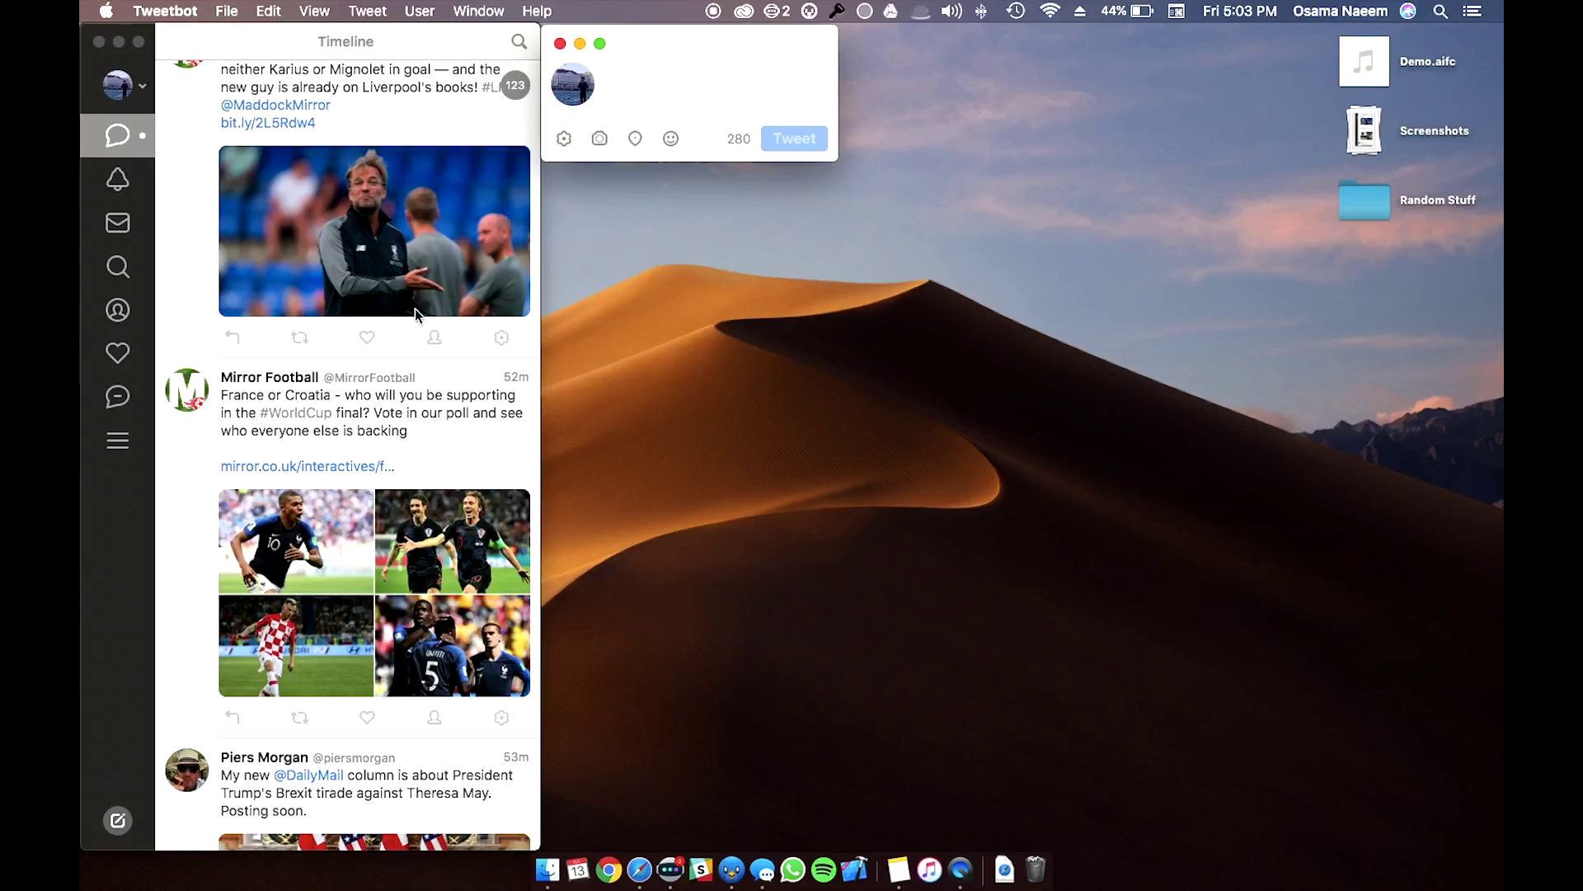
key(super+v)
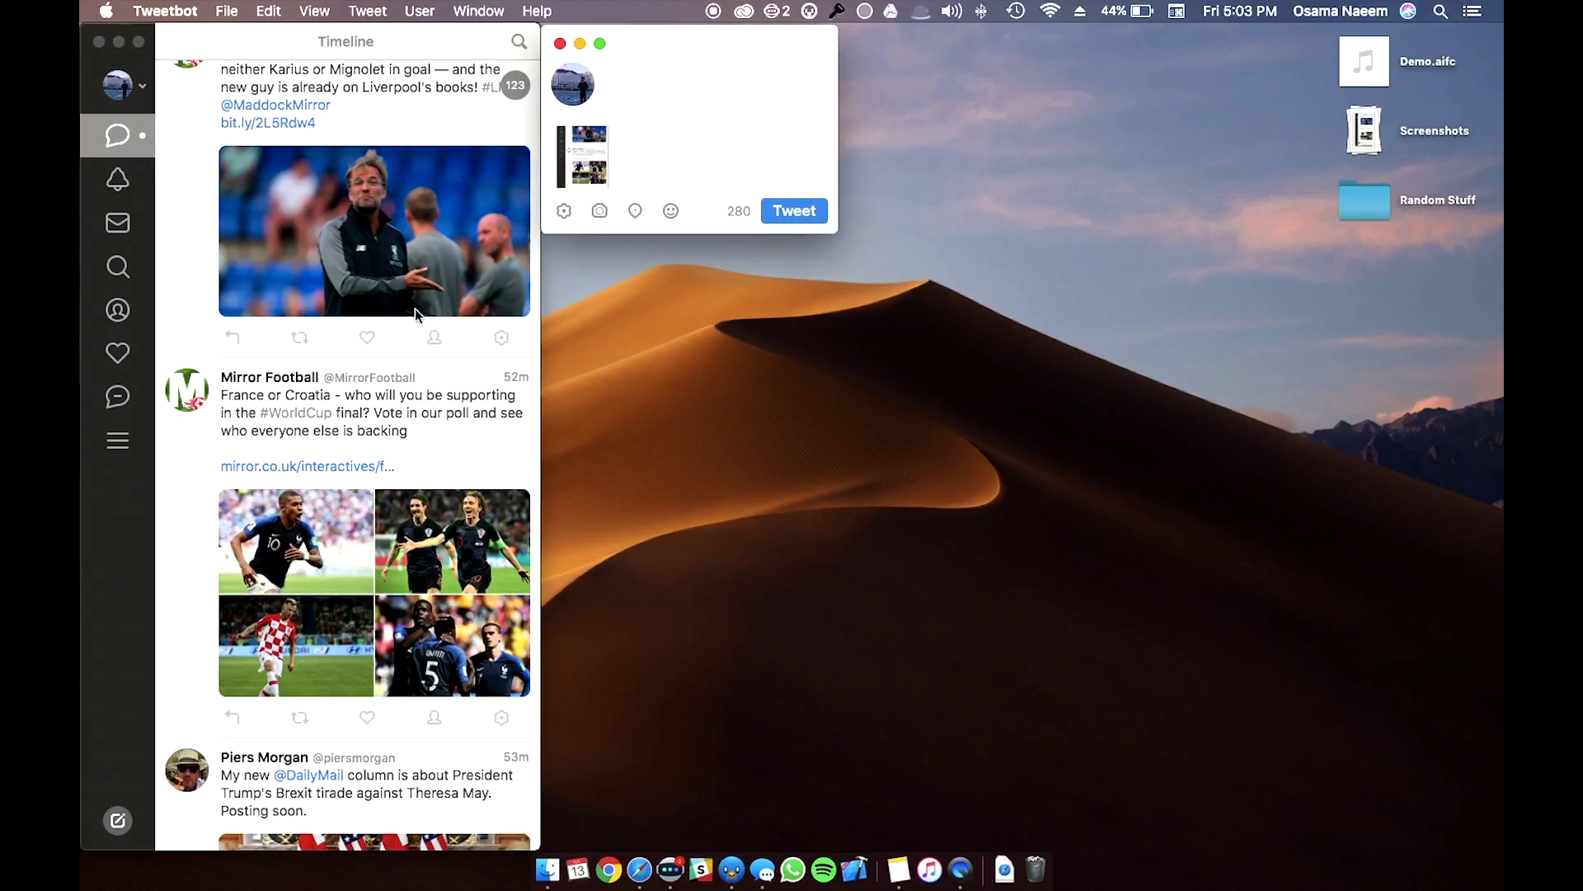
click(560, 43)
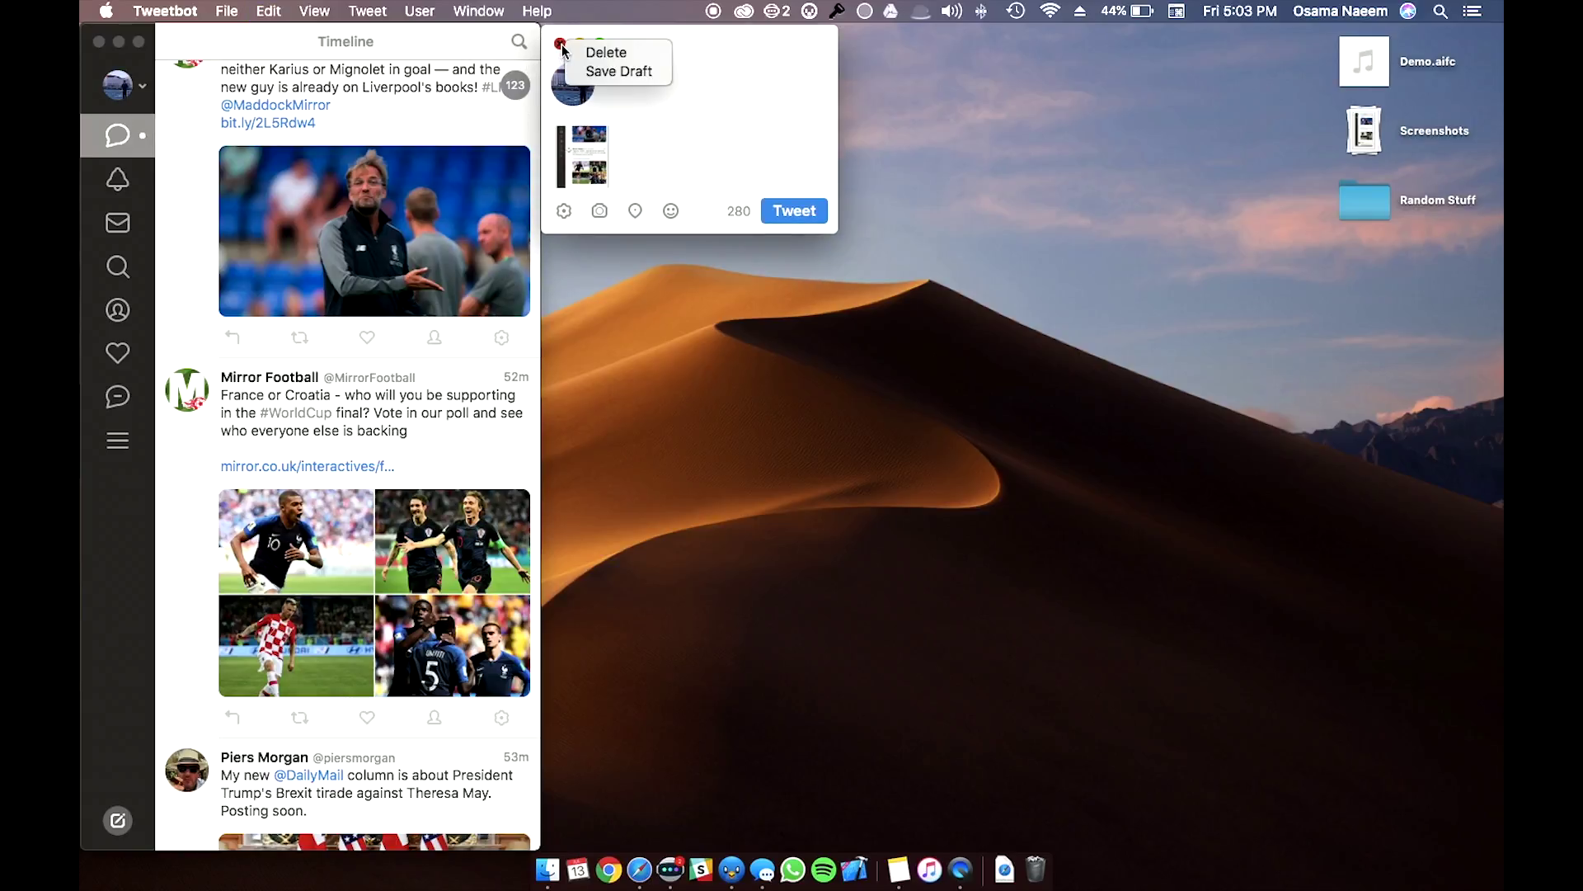
click(588, 54)
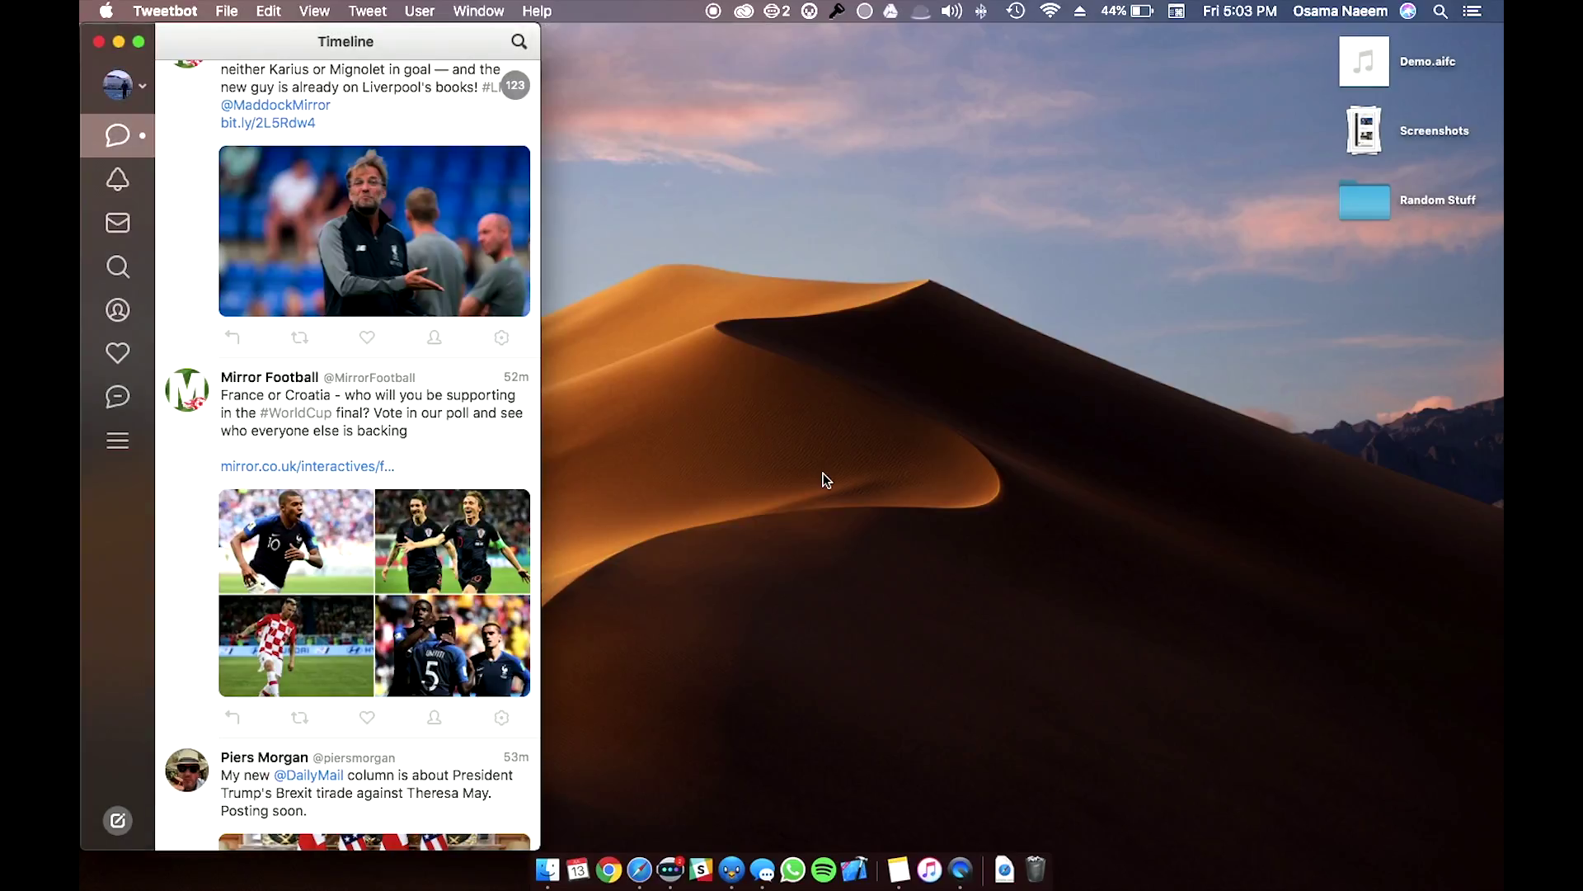
click(826, 480)
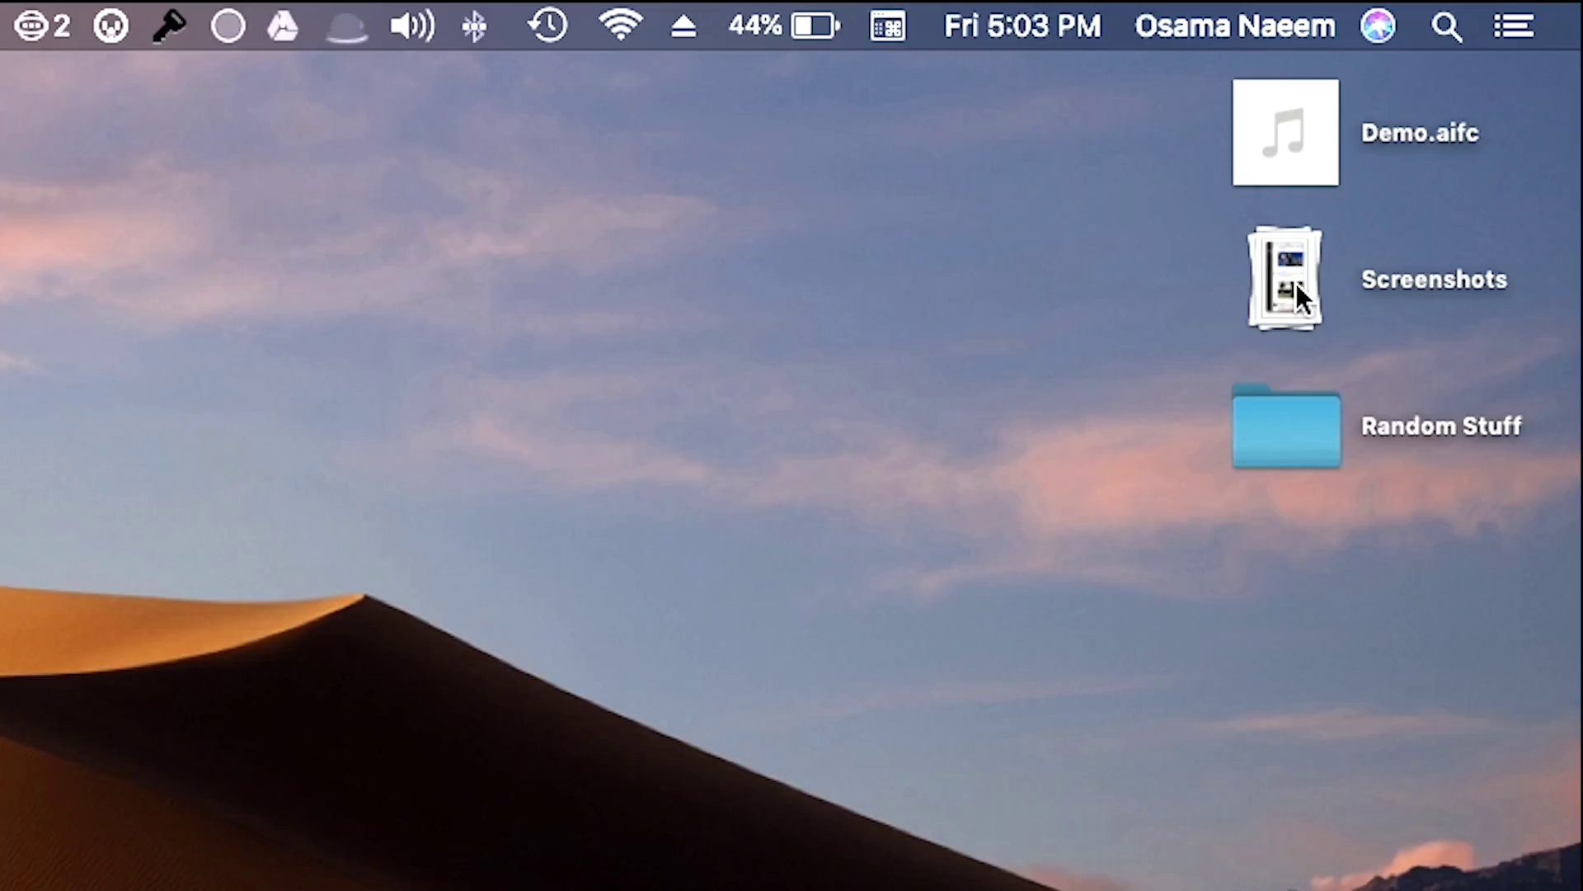
Step: Expand the desktop Screenshots stack to show its three screenshots, then collapse it again
click(1295, 284)
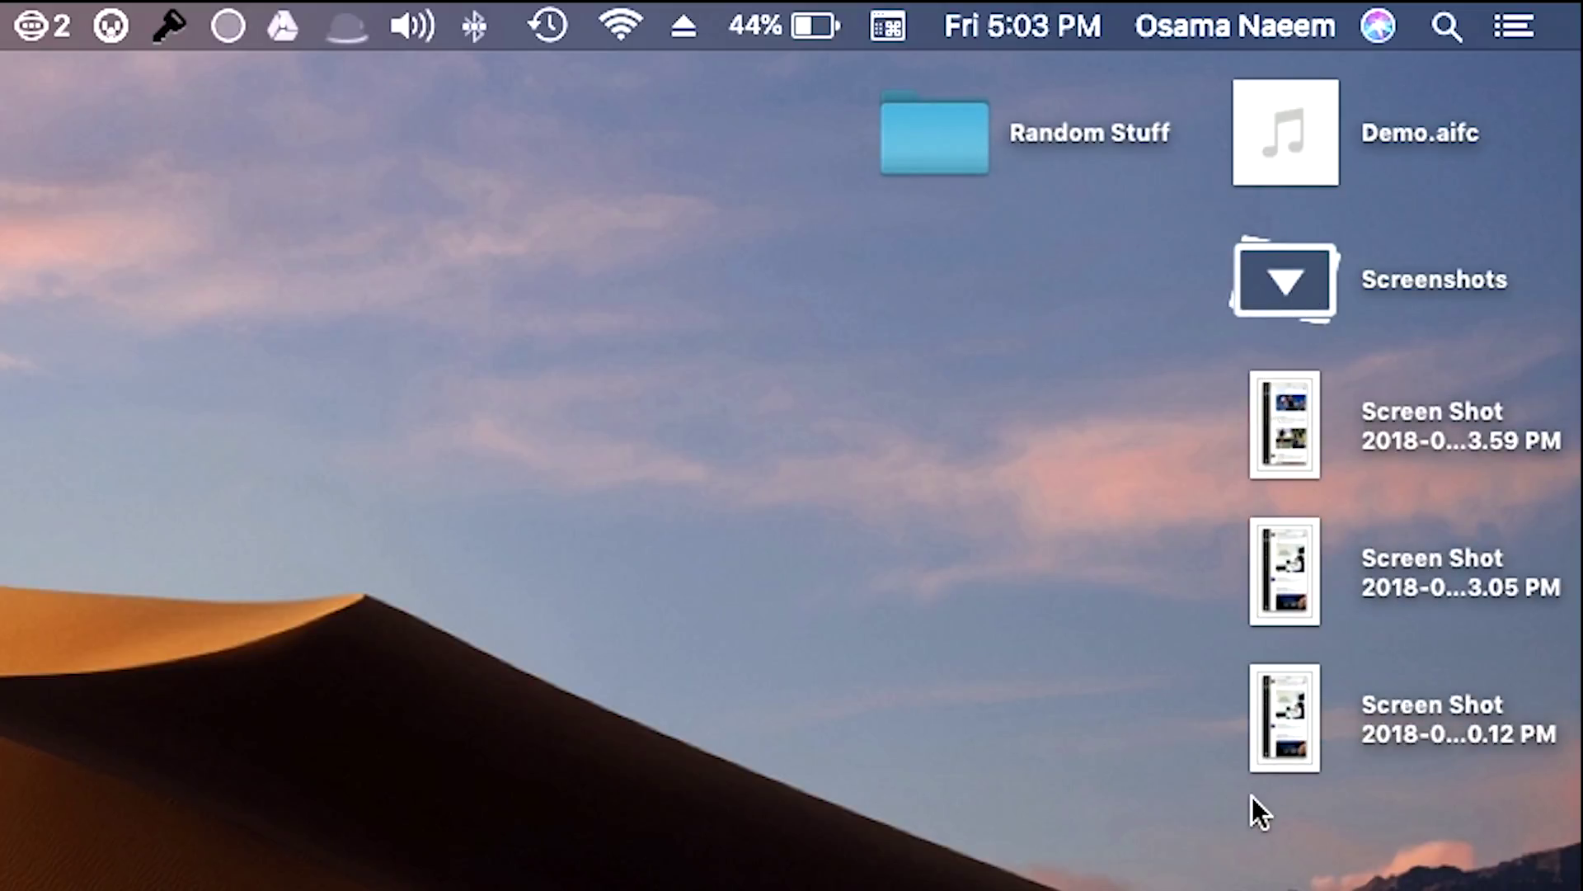
click(1317, 254)
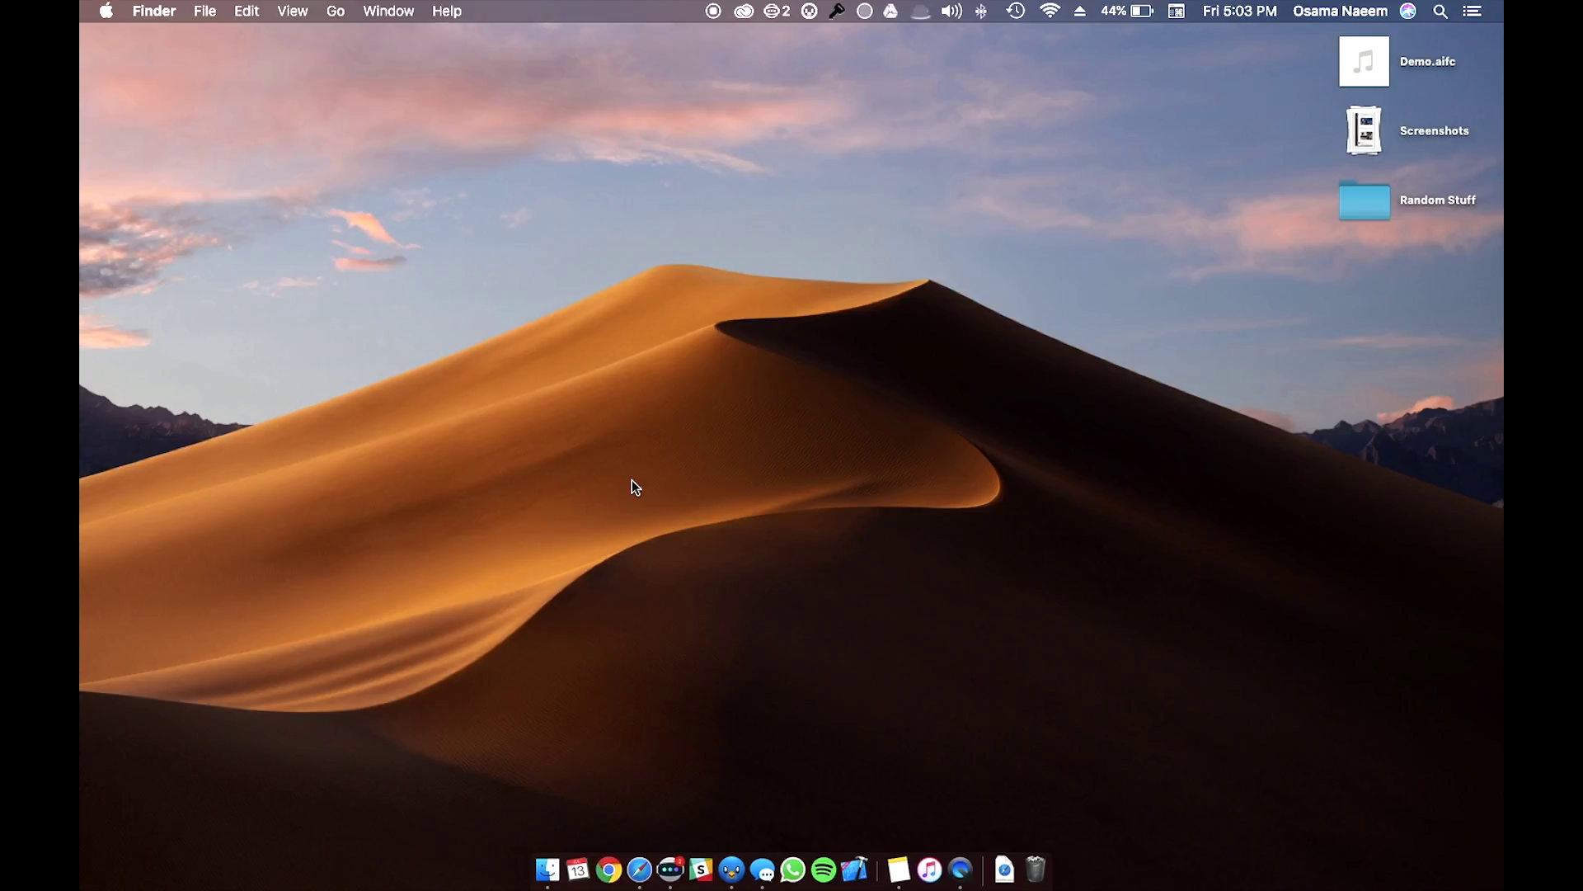
click(636, 865)
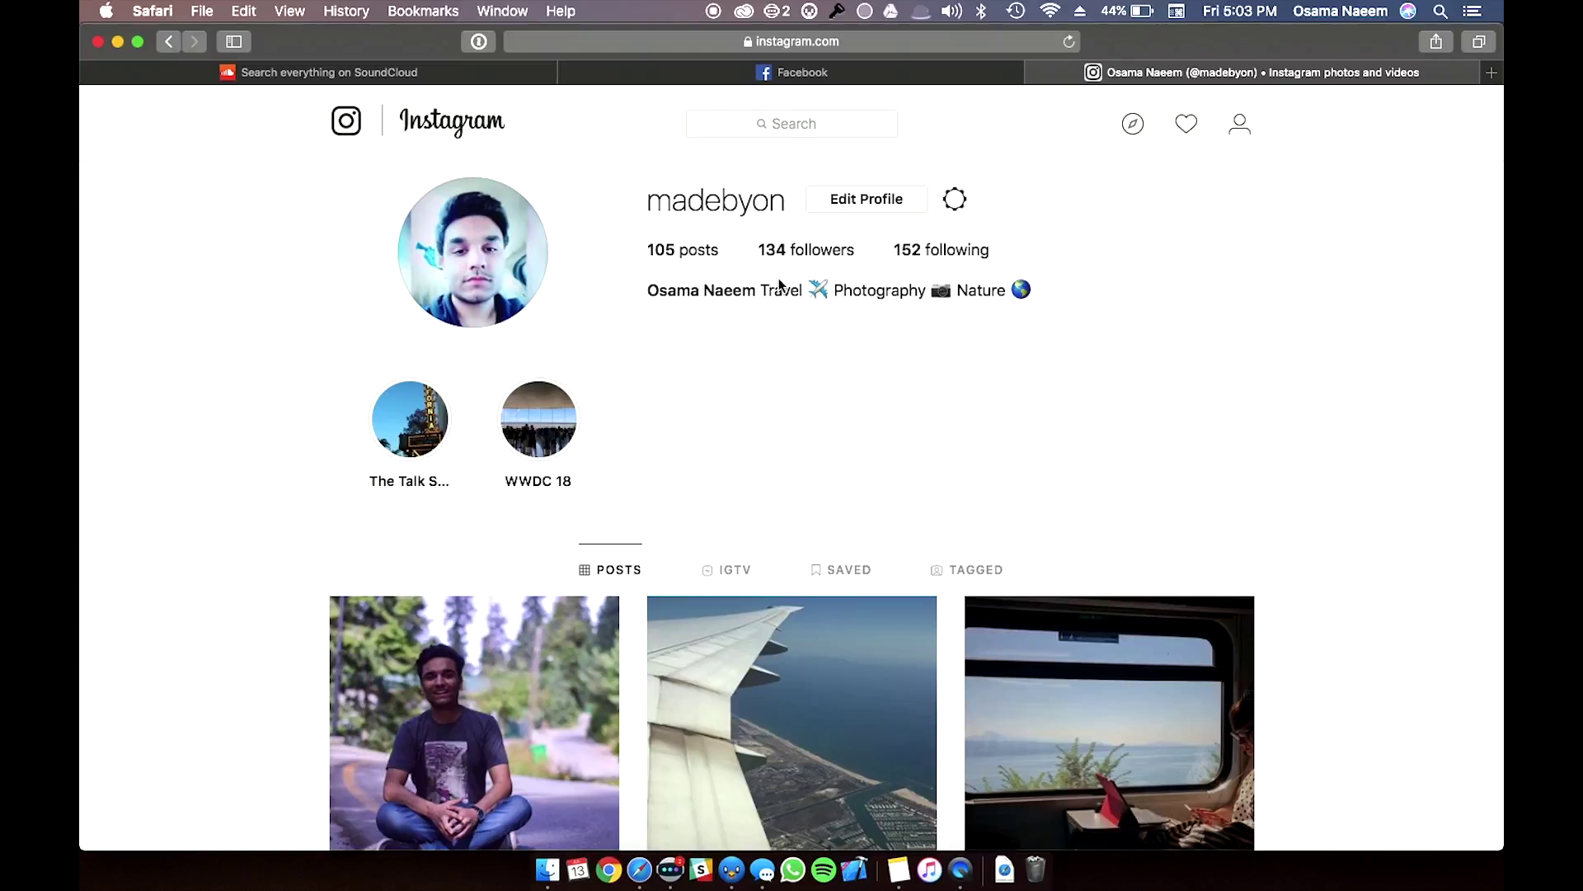
Step: Review Safari's Tabs preferences, close Preferences, and minimize the Safari window
click(202, 11)
mouse_move(153, 11)
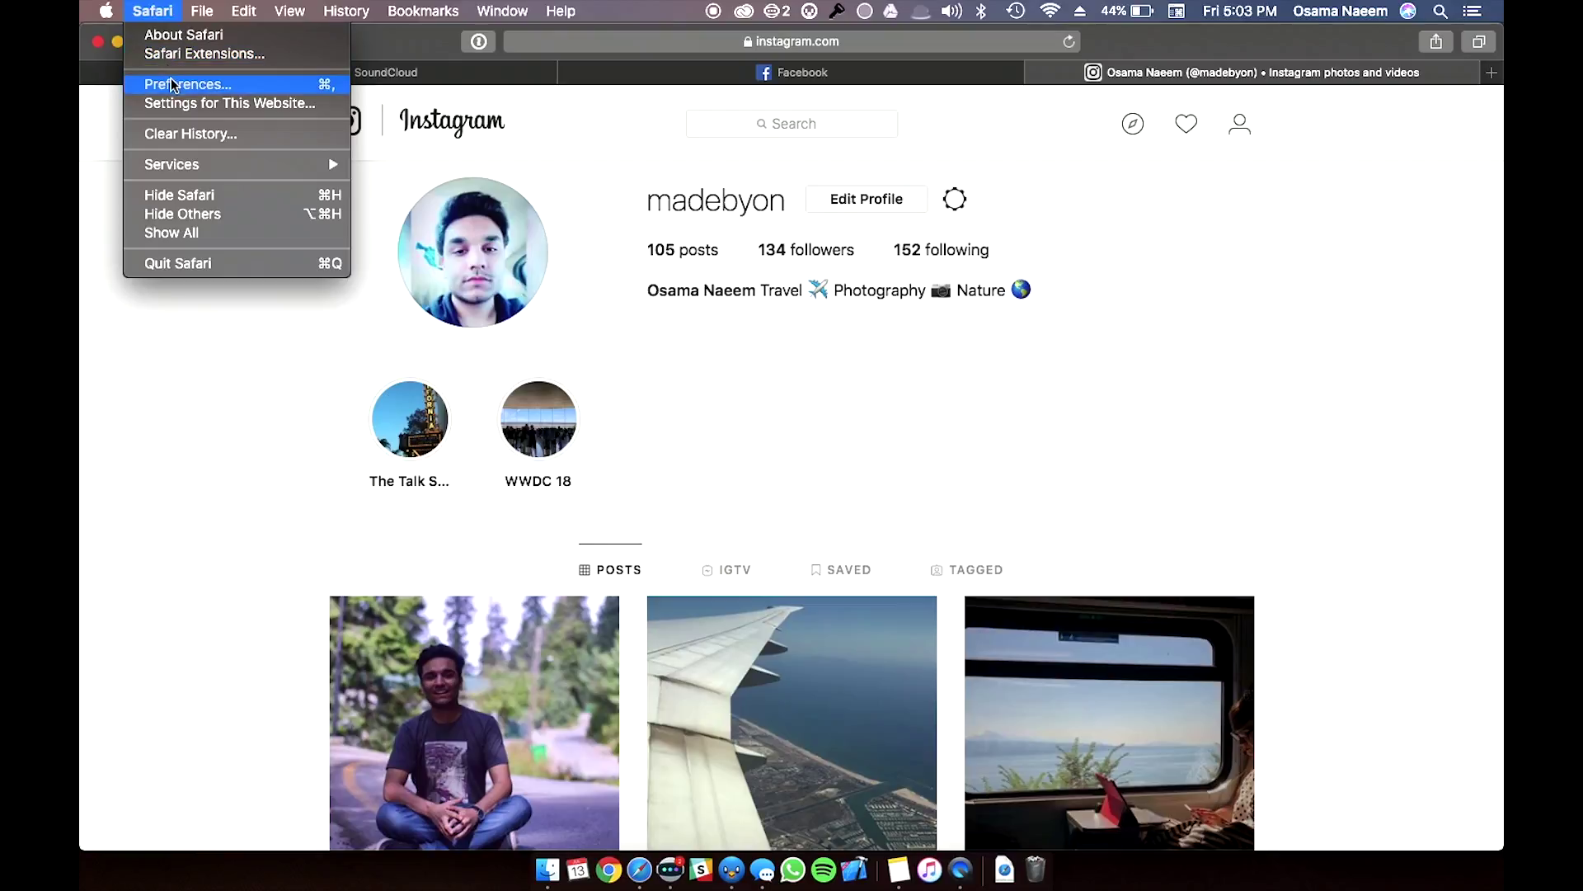
click(172, 85)
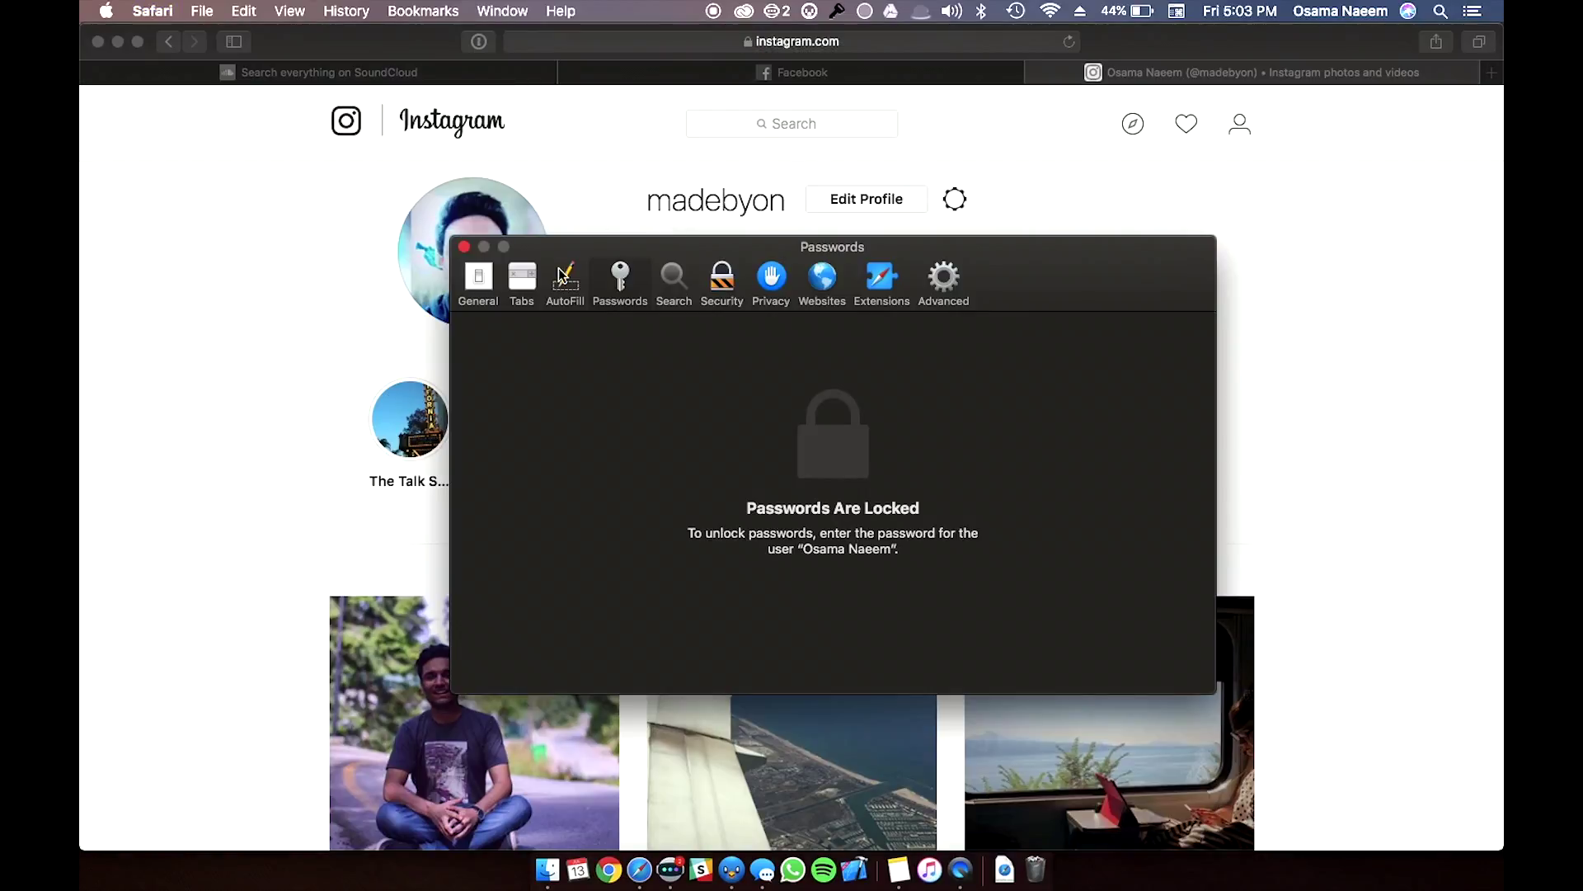
click(522, 278)
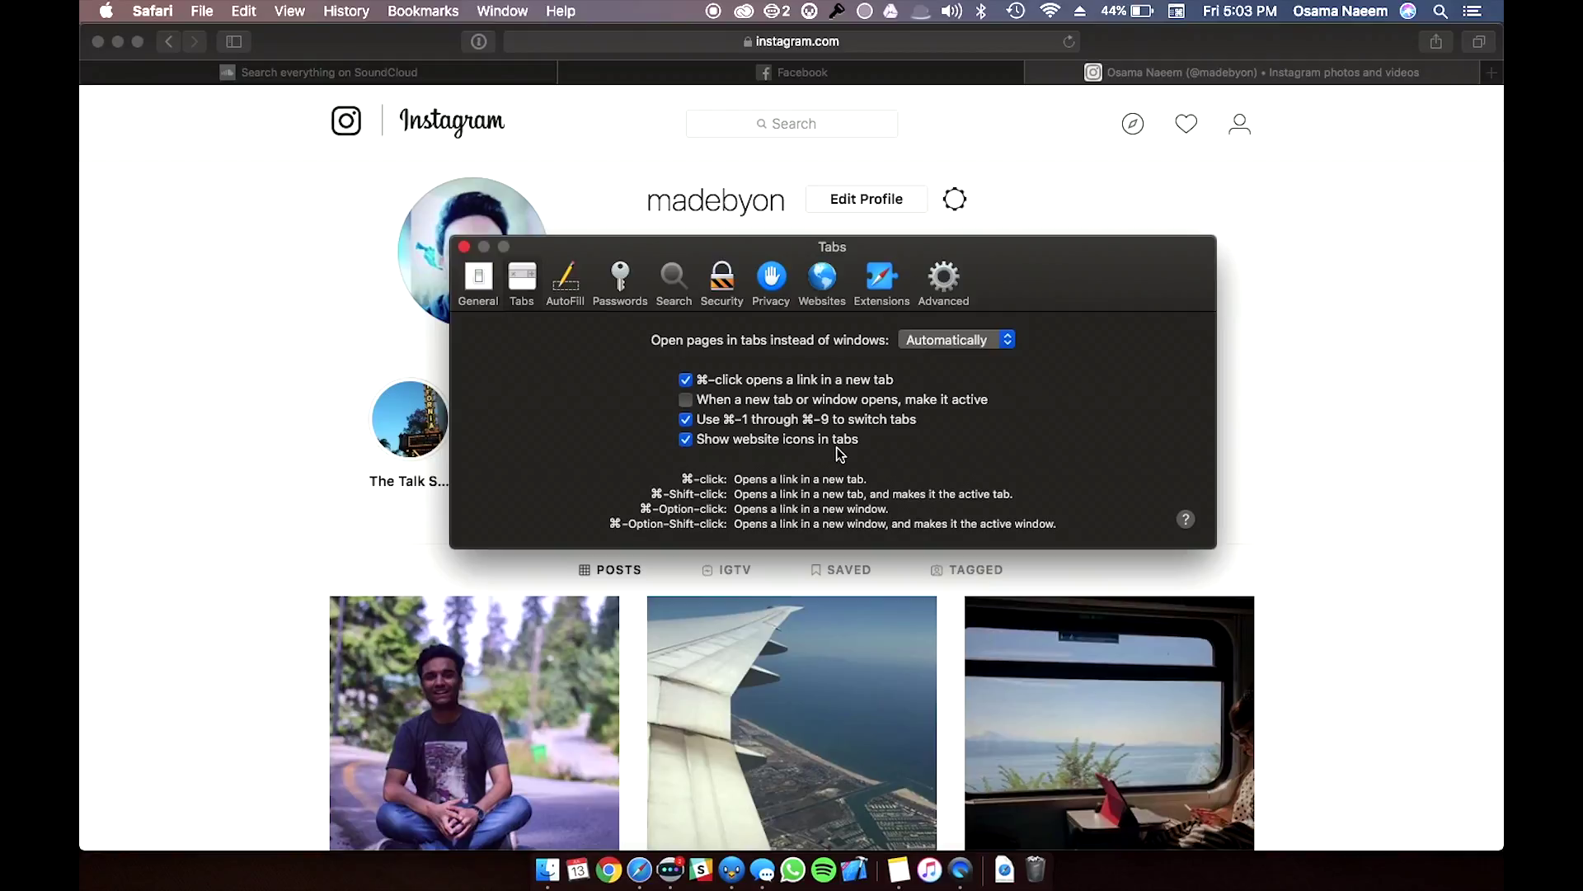
click(465, 246)
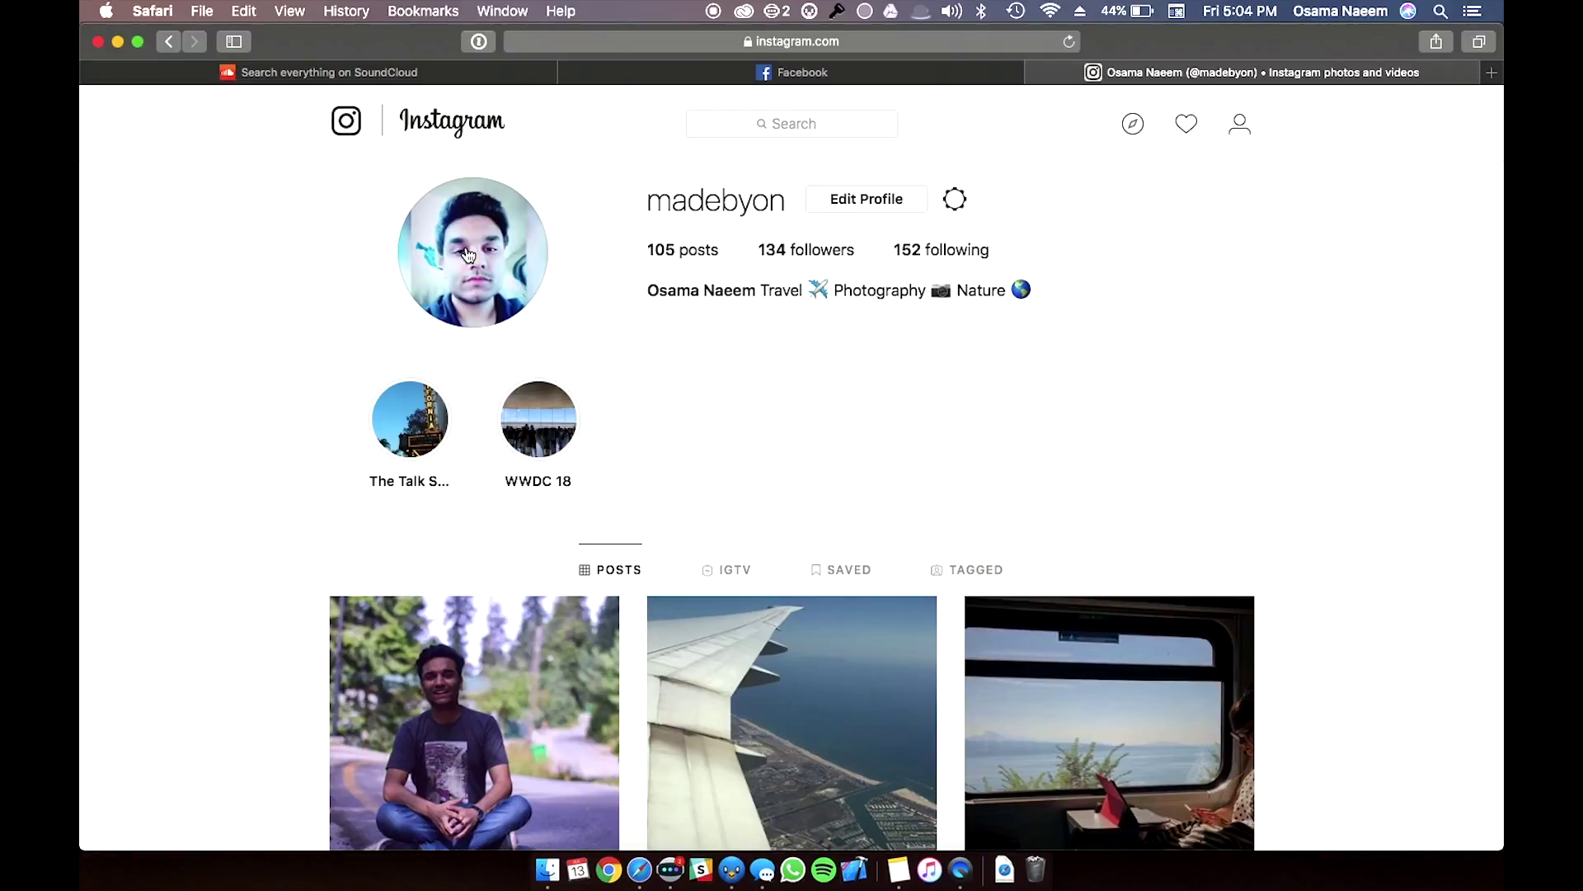
click(117, 42)
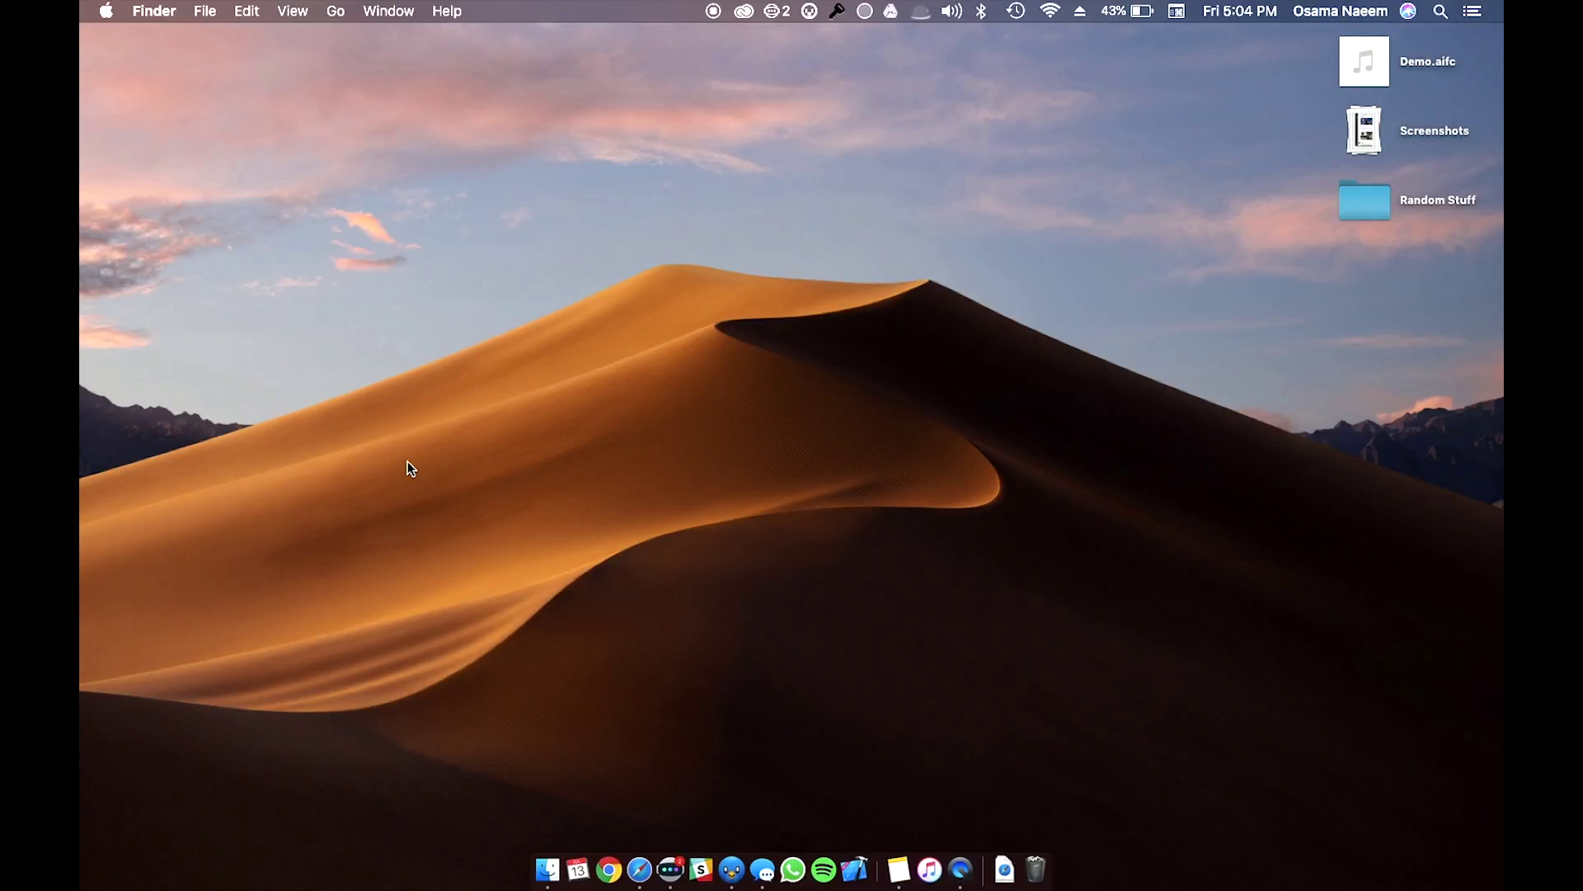
Step: Ask Siri to show saved passwords and unlock them with the account password
click(1409, 15)
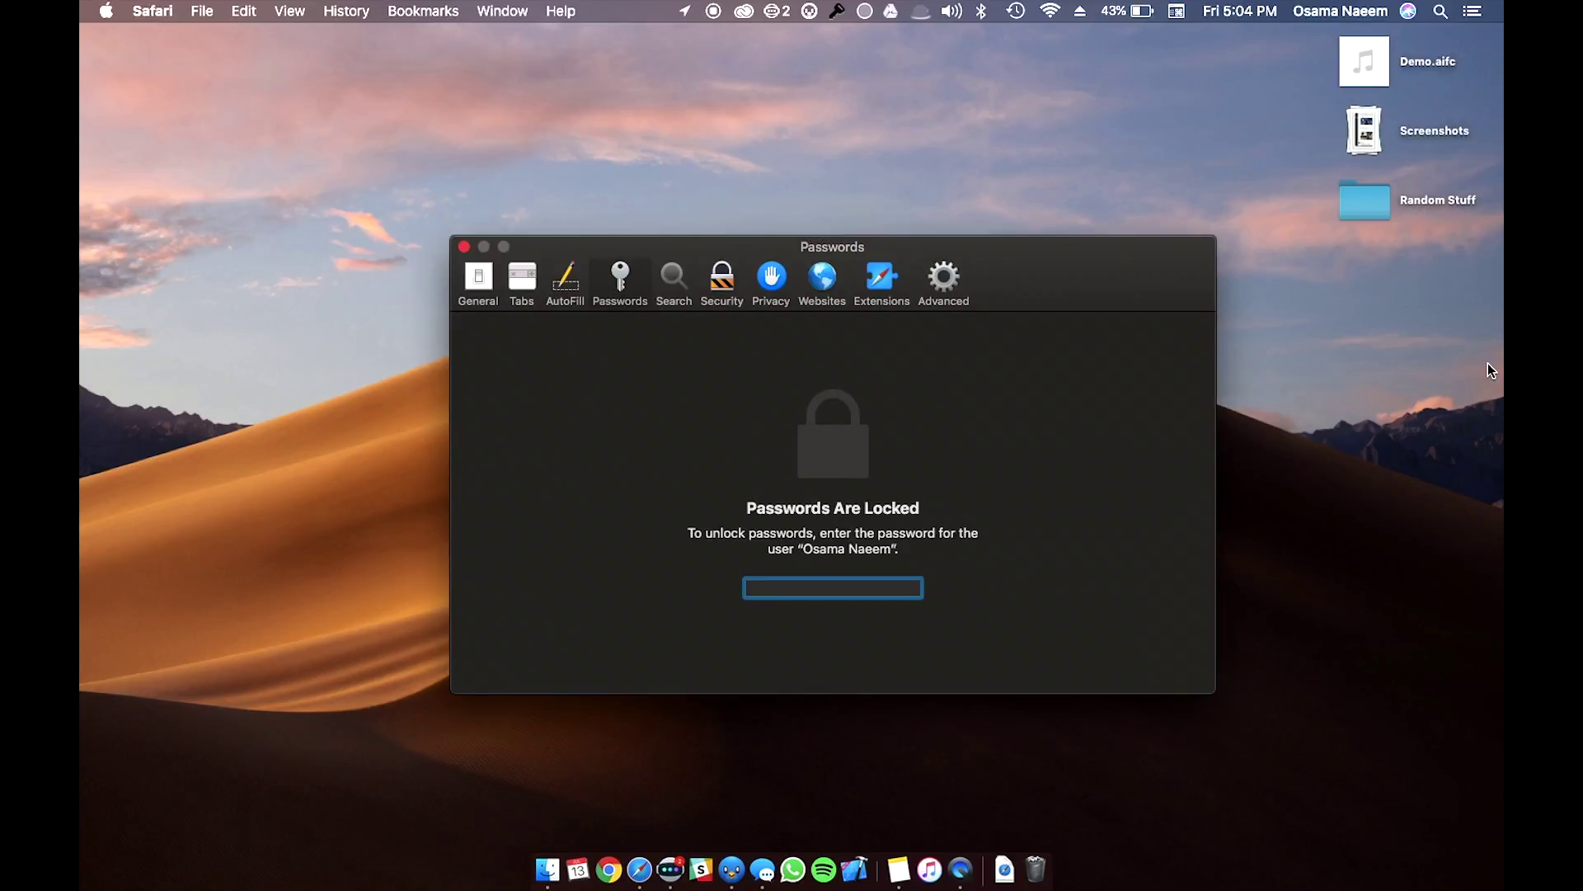
text(************)
key(Return)
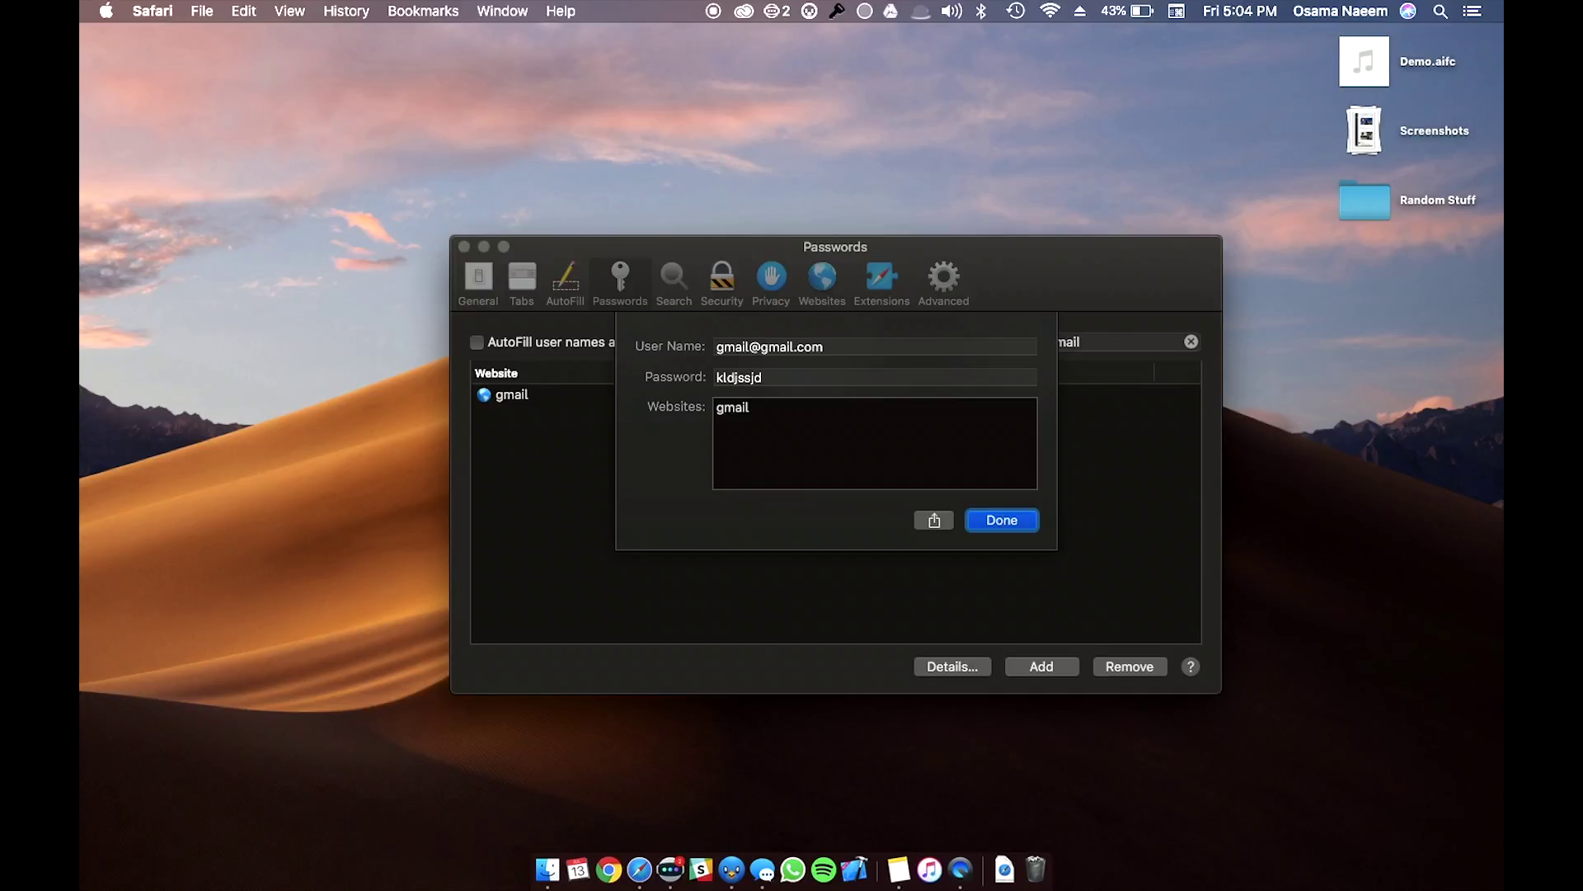
Step: Close the gmail login details, clear the search to list all logins, and close Passwords
click(1002, 520)
click(1192, 341)
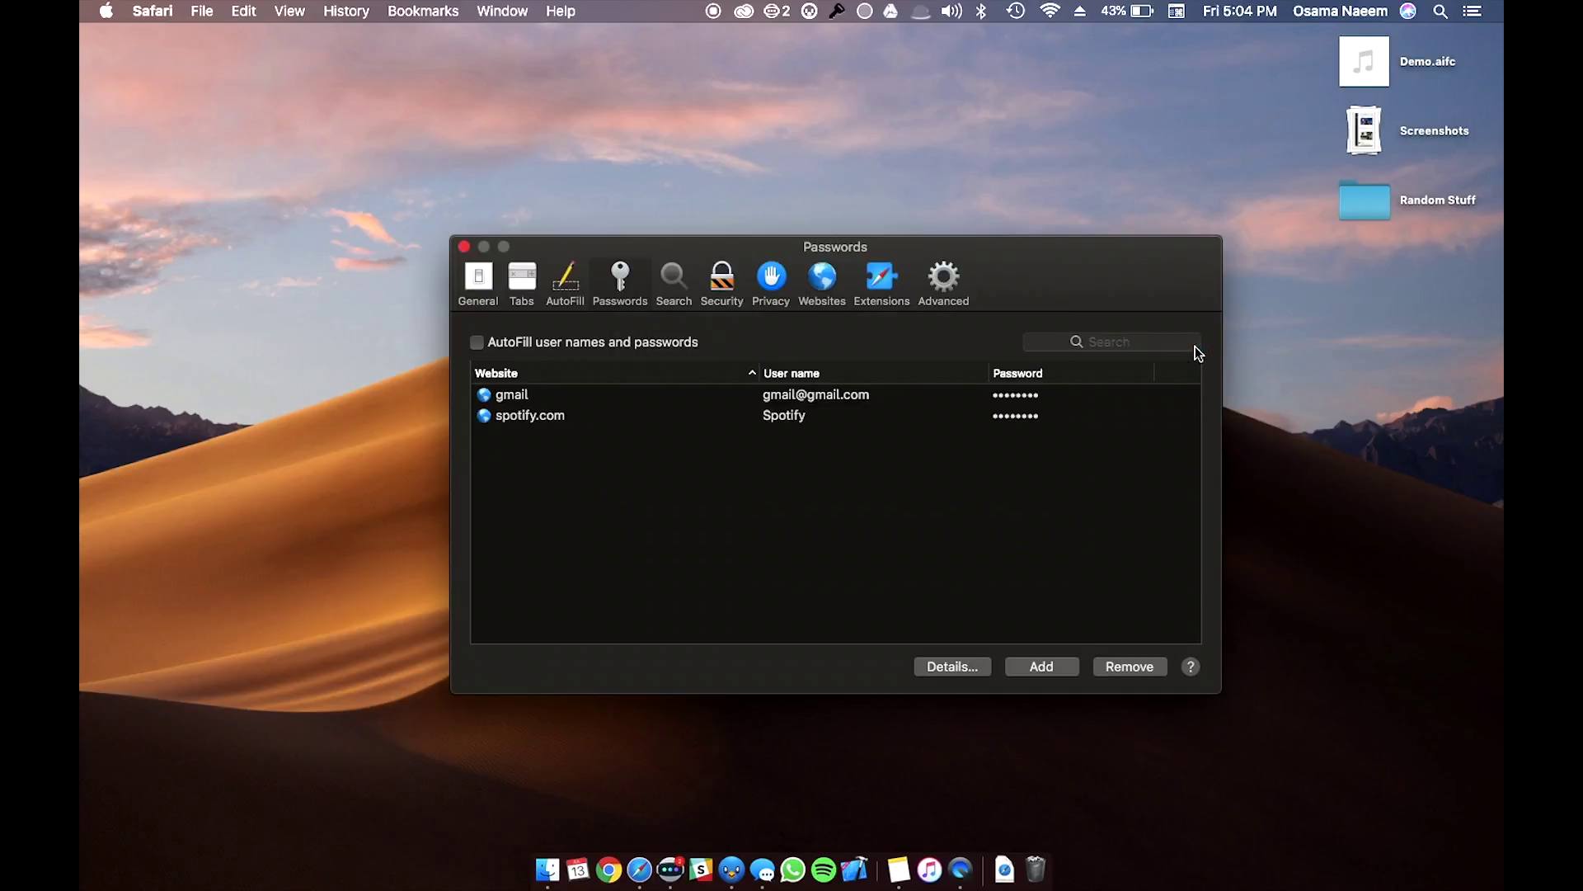
click(464, 248)
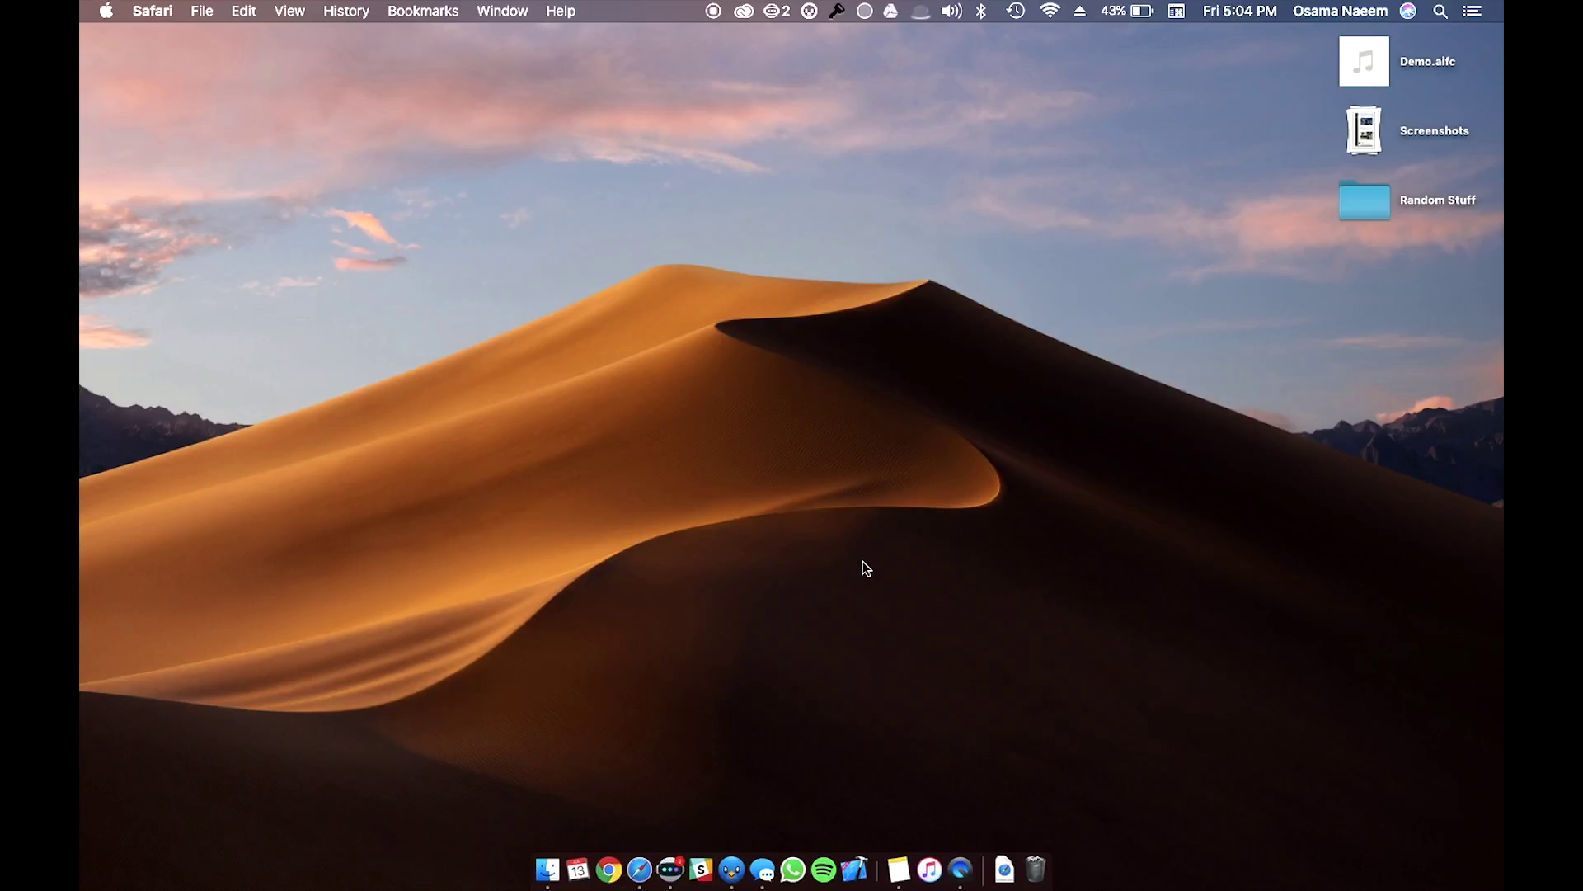
Step: Ask Siri for the Spotify password, unlock and view the spotify.com login, then quit Safari
click(1408, 11)
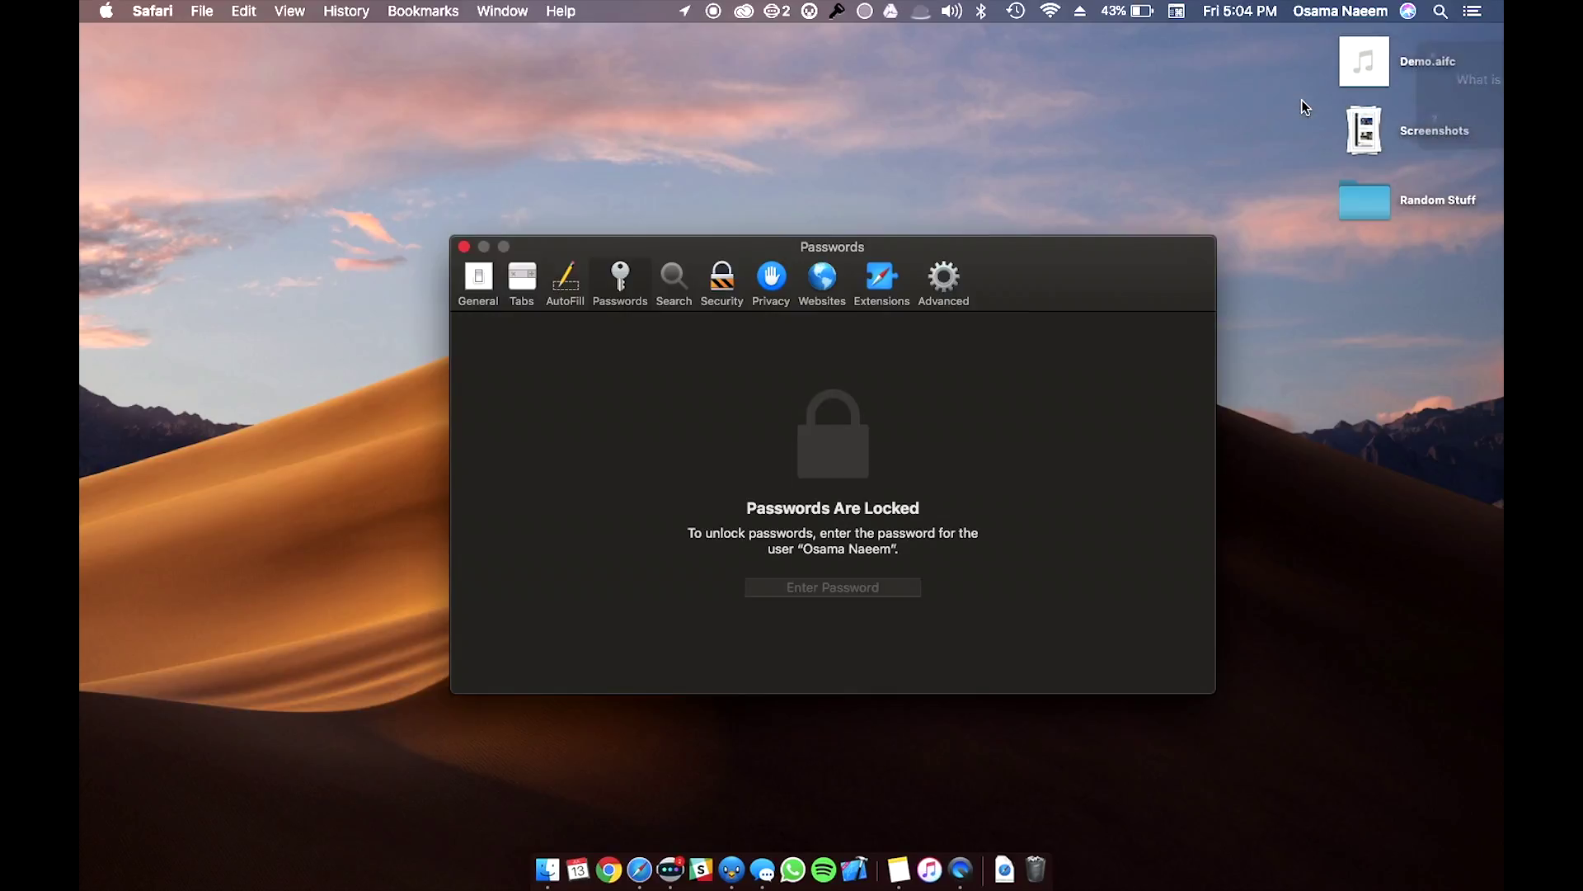
text(********)
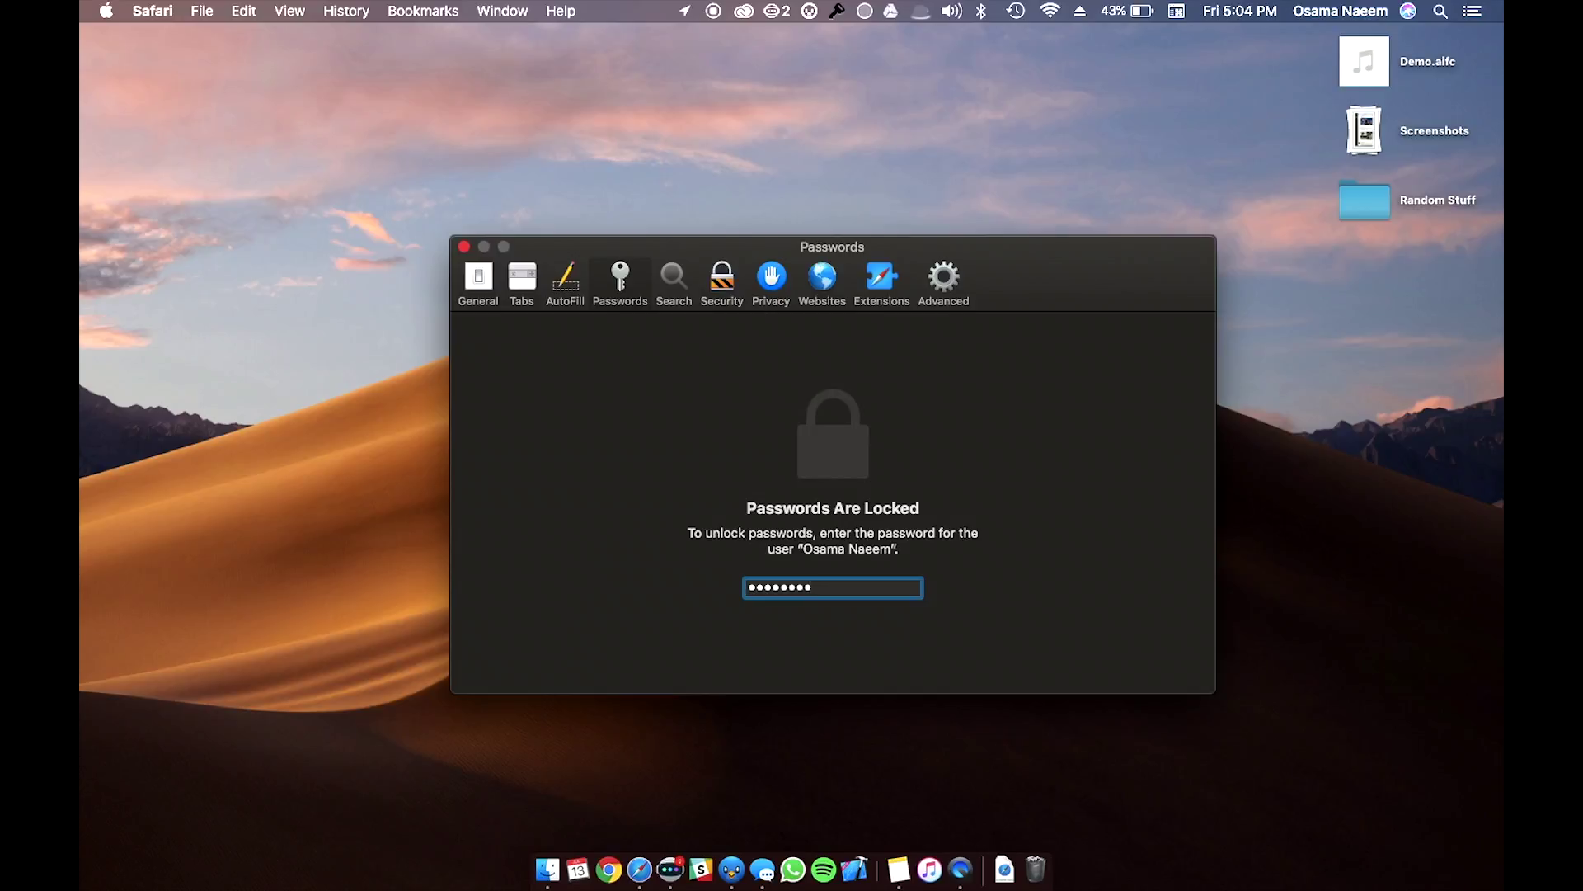
key(Return)
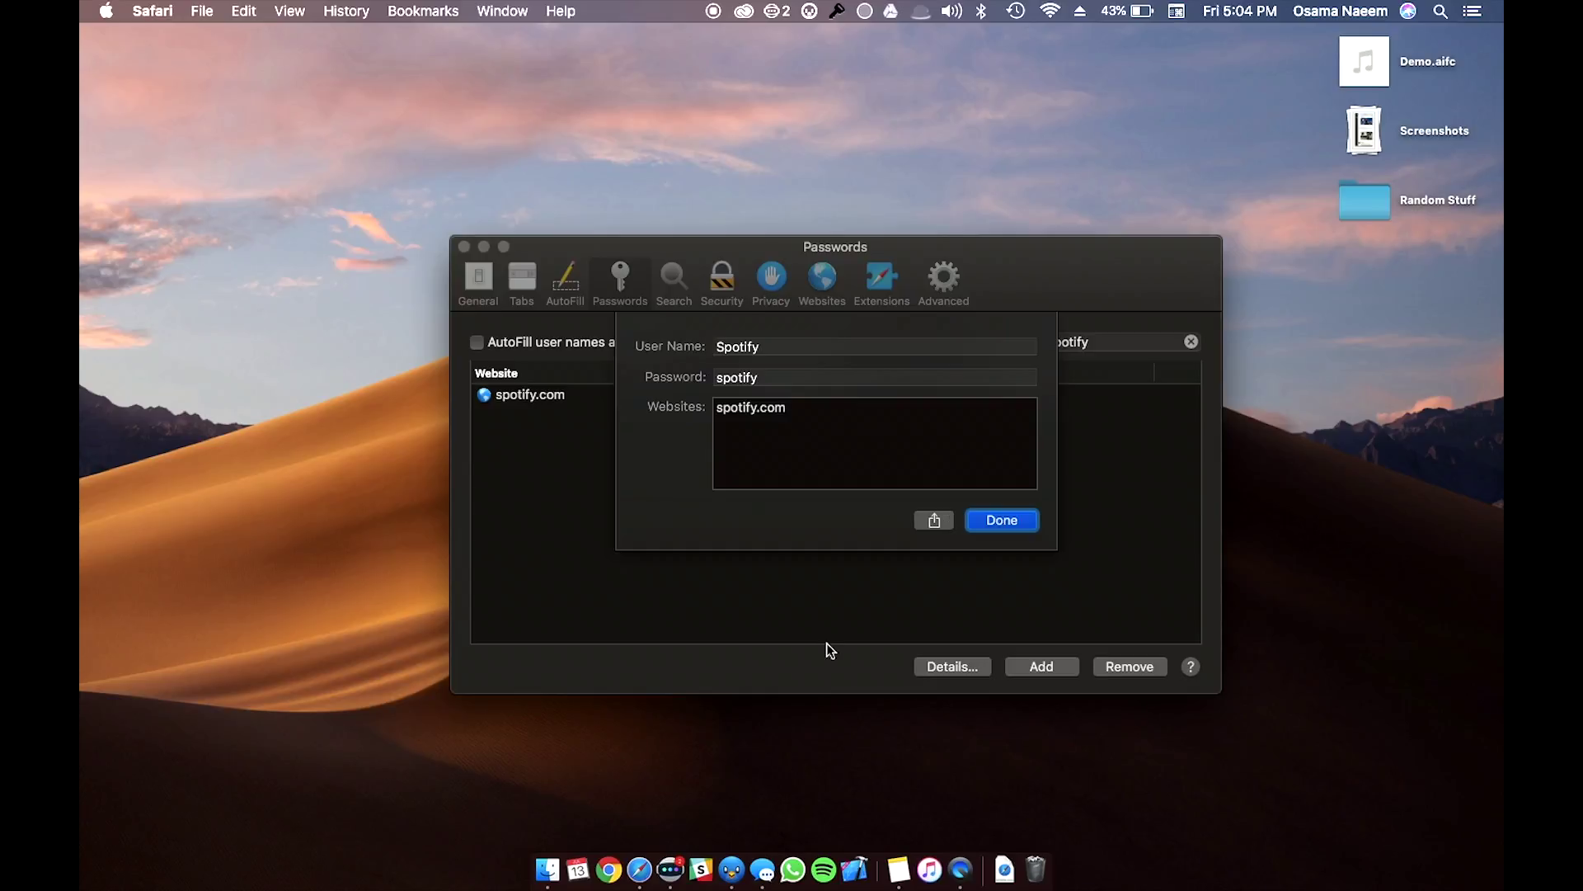
click(995, 511)
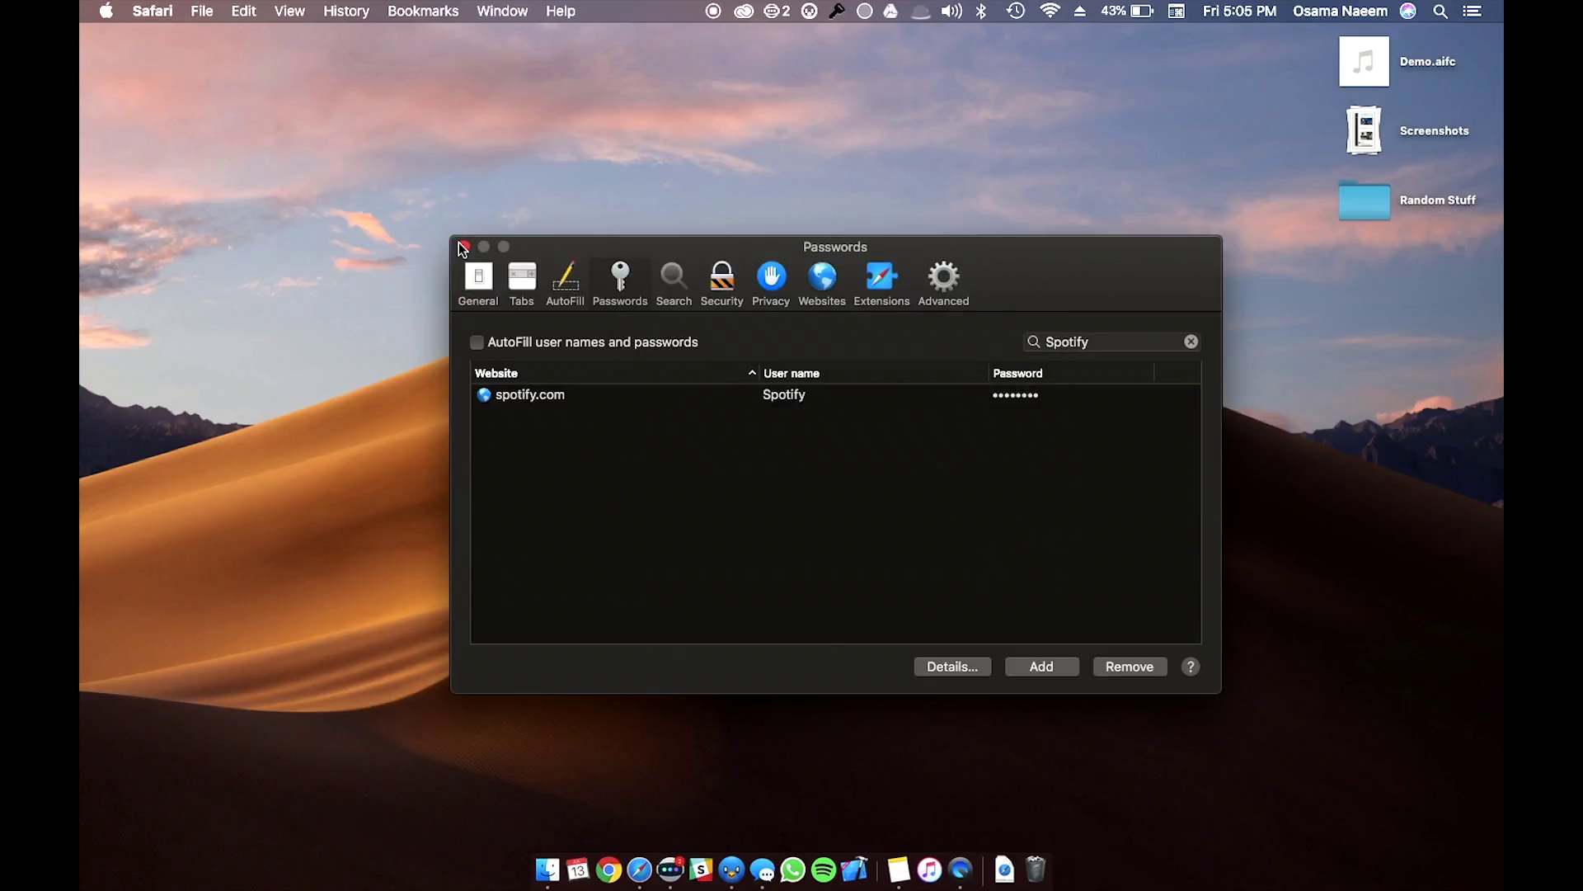
key(super+q)
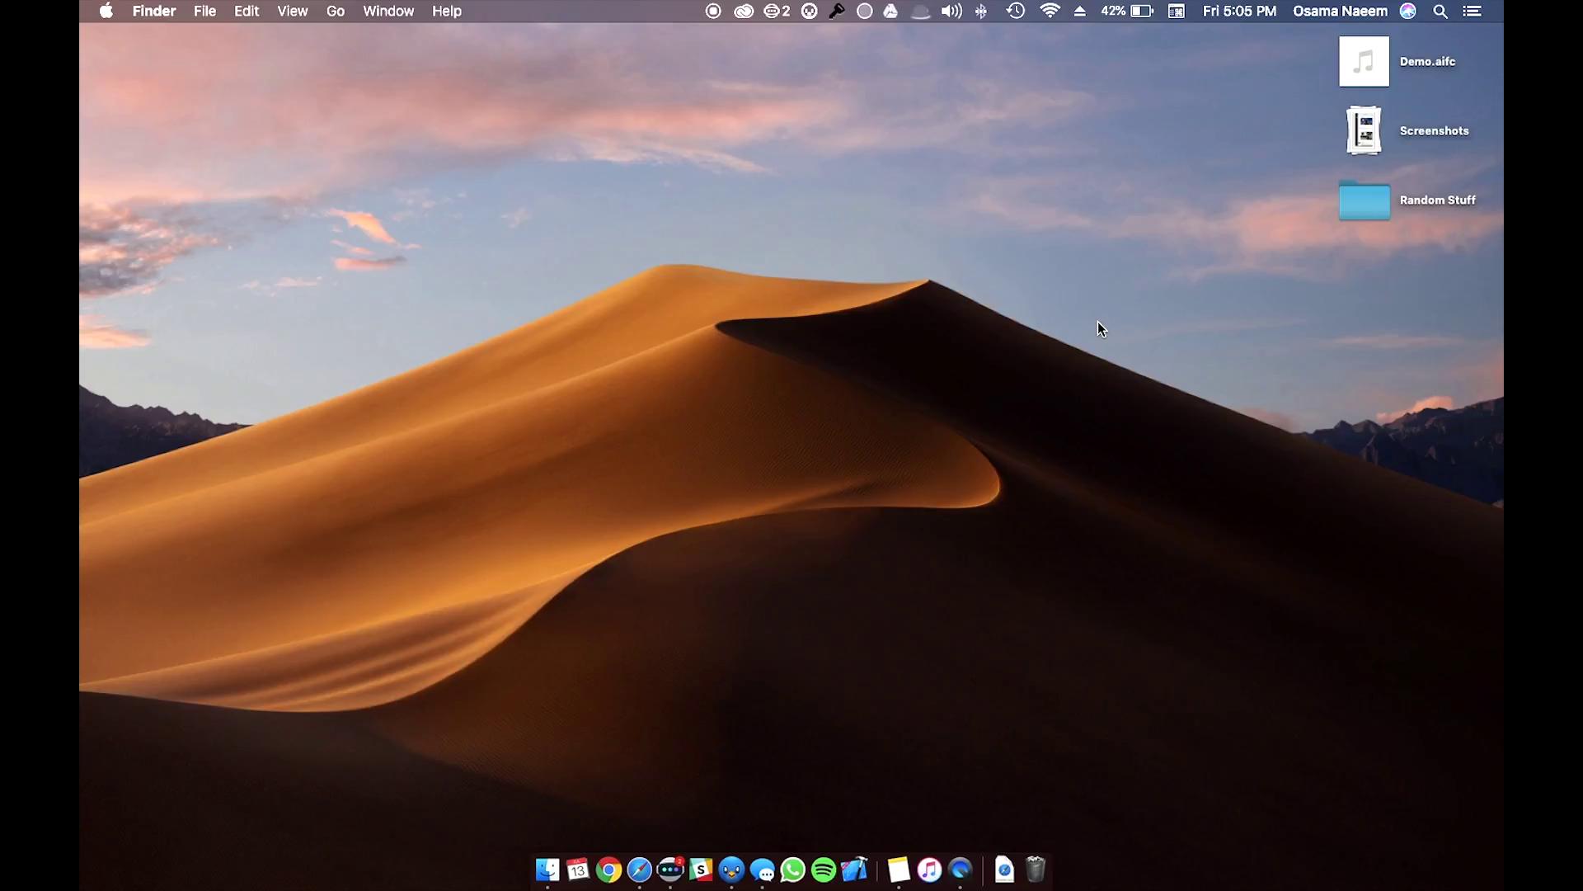
Step: Mute the sound, Quick Look Demo.aifc, and pause its 0:26 clip near the start
key(XF86AudioMute)
click(1369, 66)
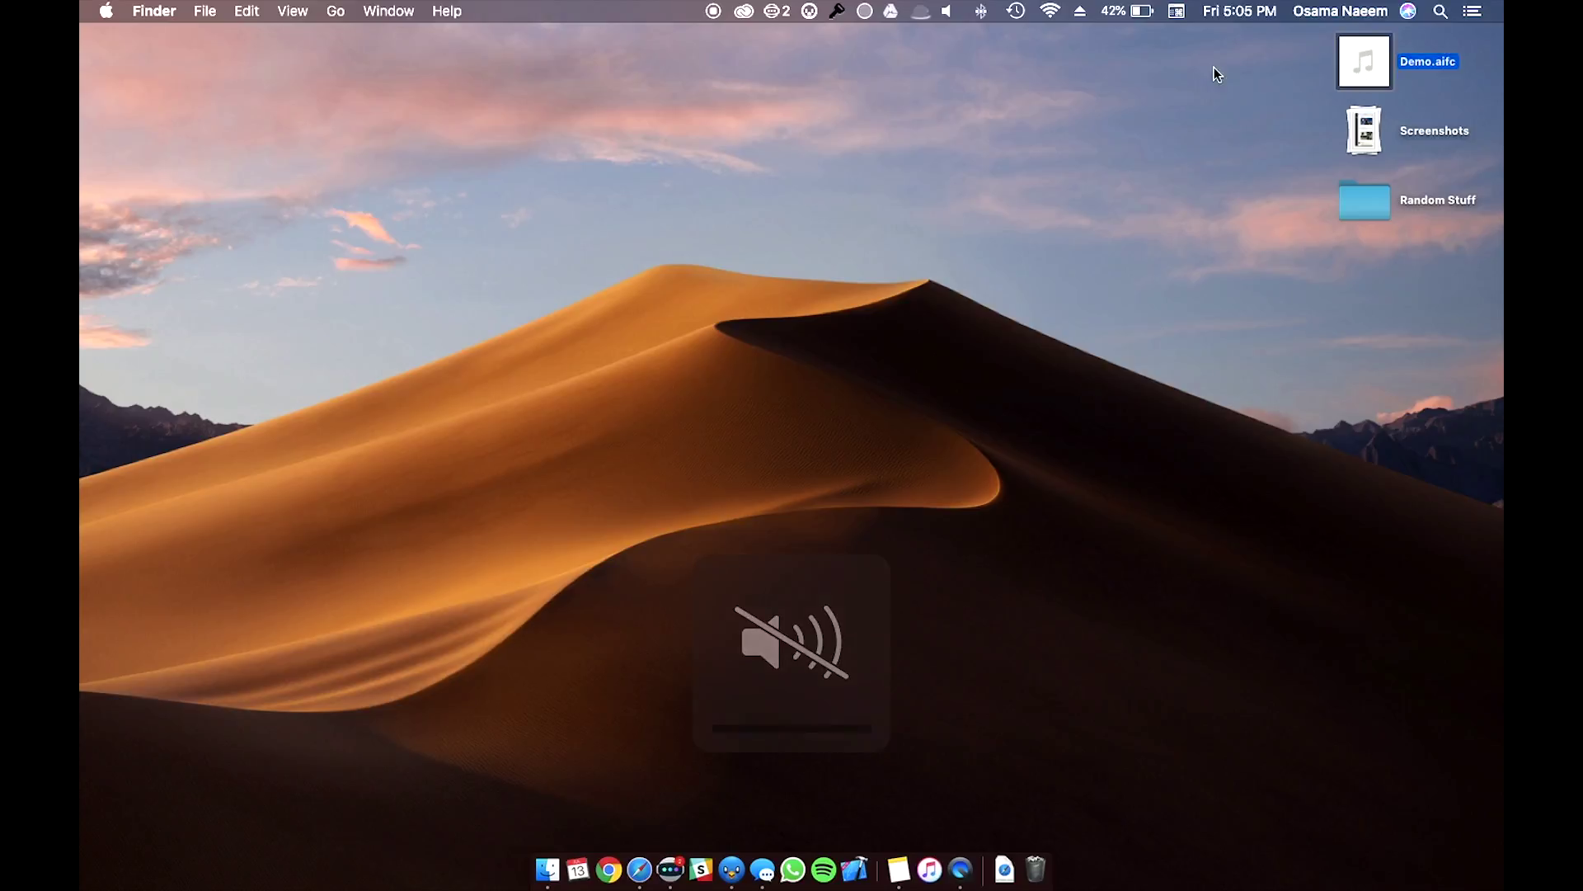
key(space)
click(542, 569)
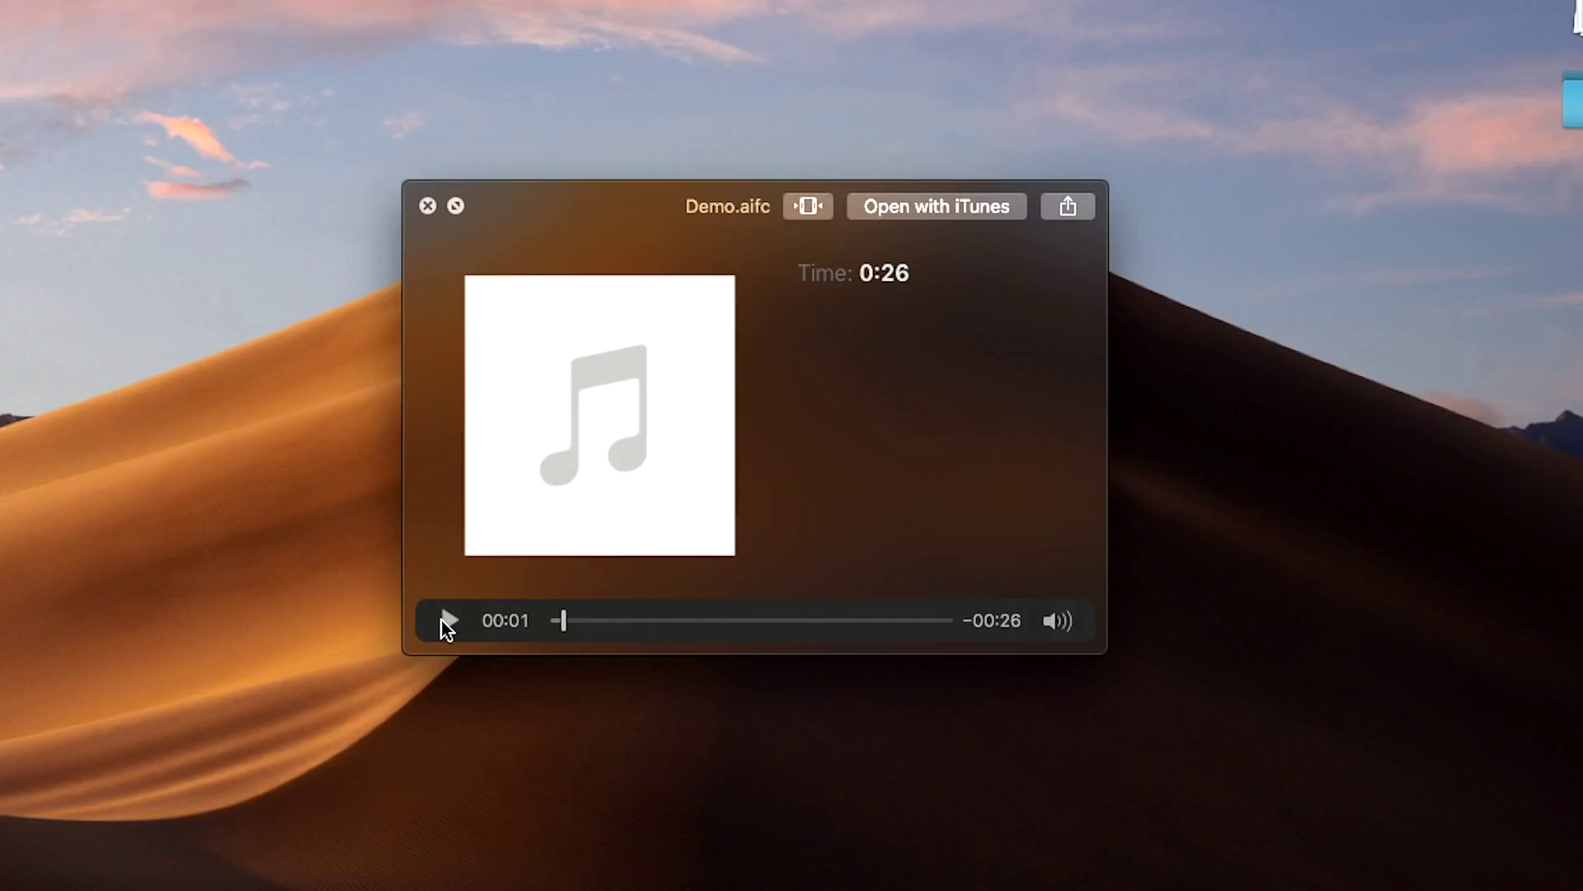
Step: Trim both ends of Demo.aifc to about ten seconds and replace the original file
click(812, 208)
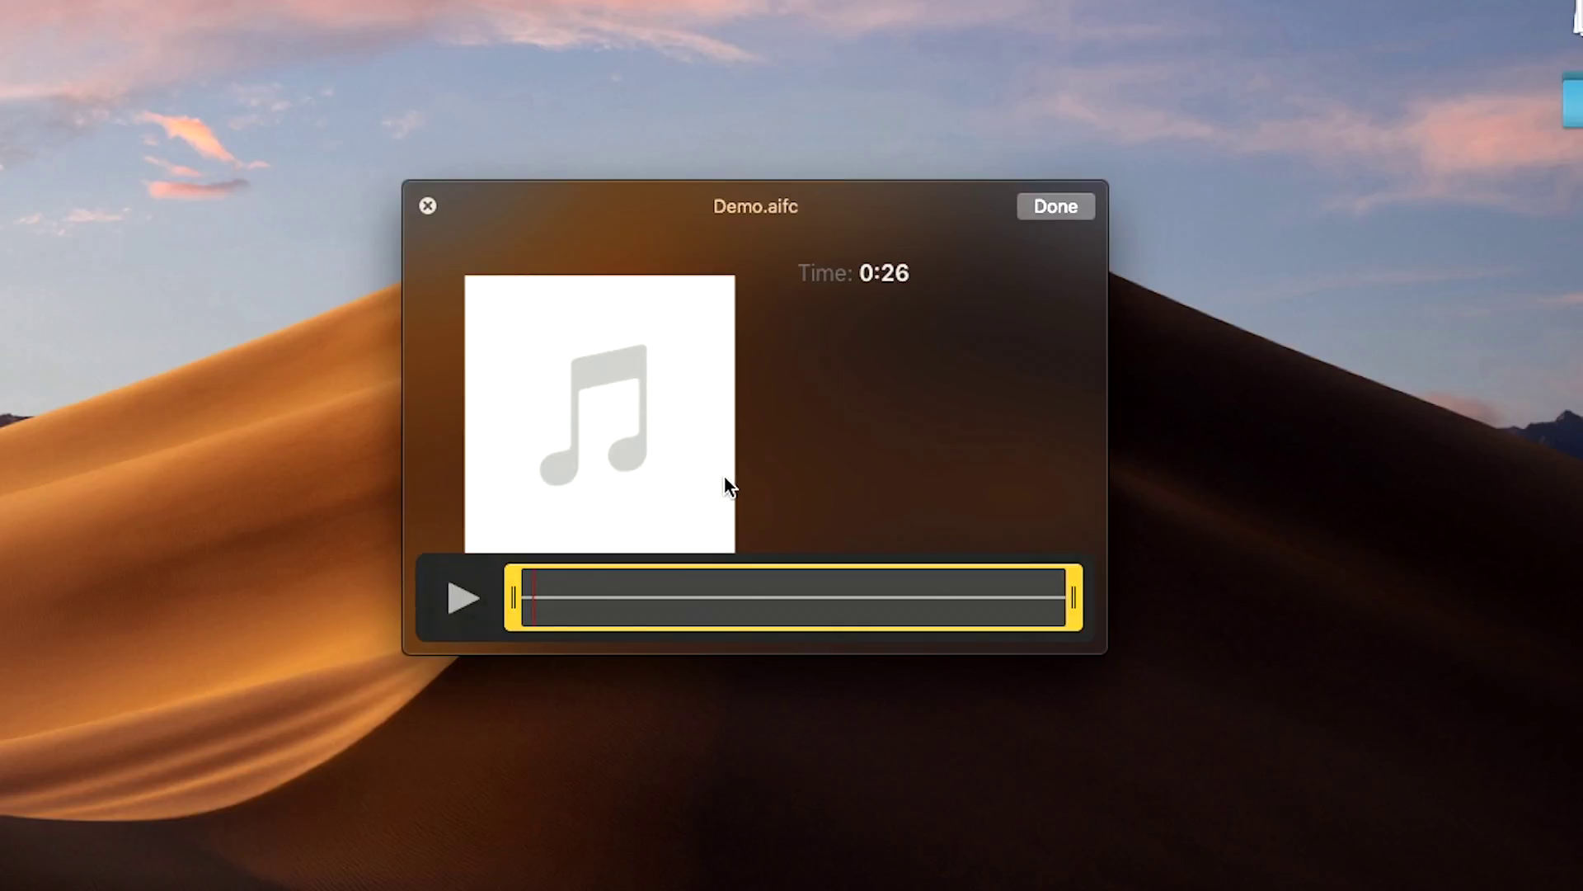
drag(515, 600, 720, 600)
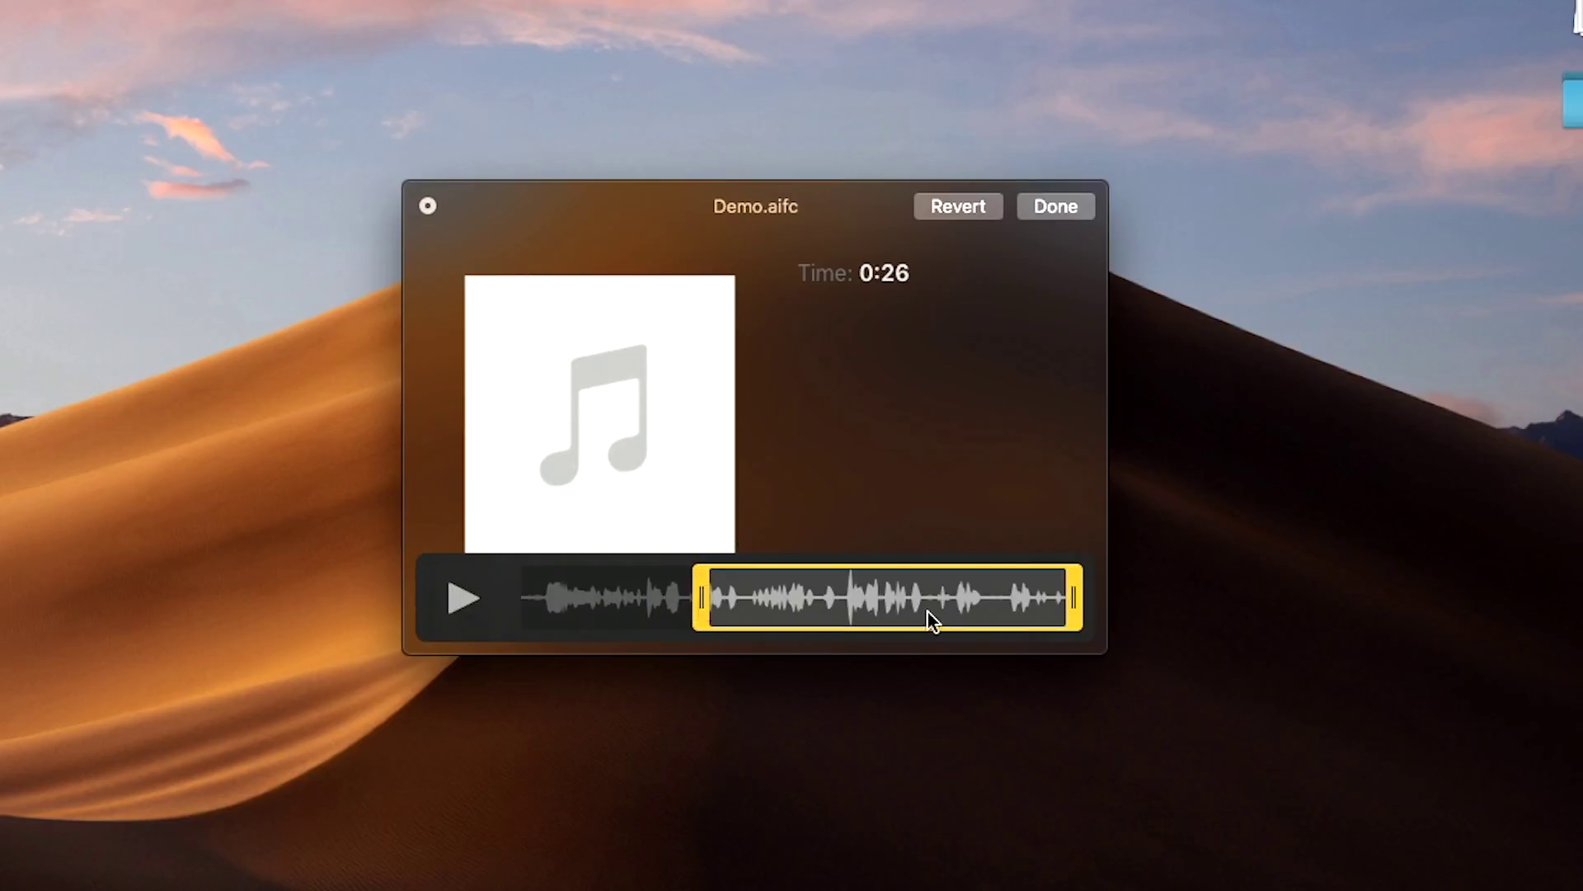
drag(1074, 600, 930, 606)
click(1064, 213)
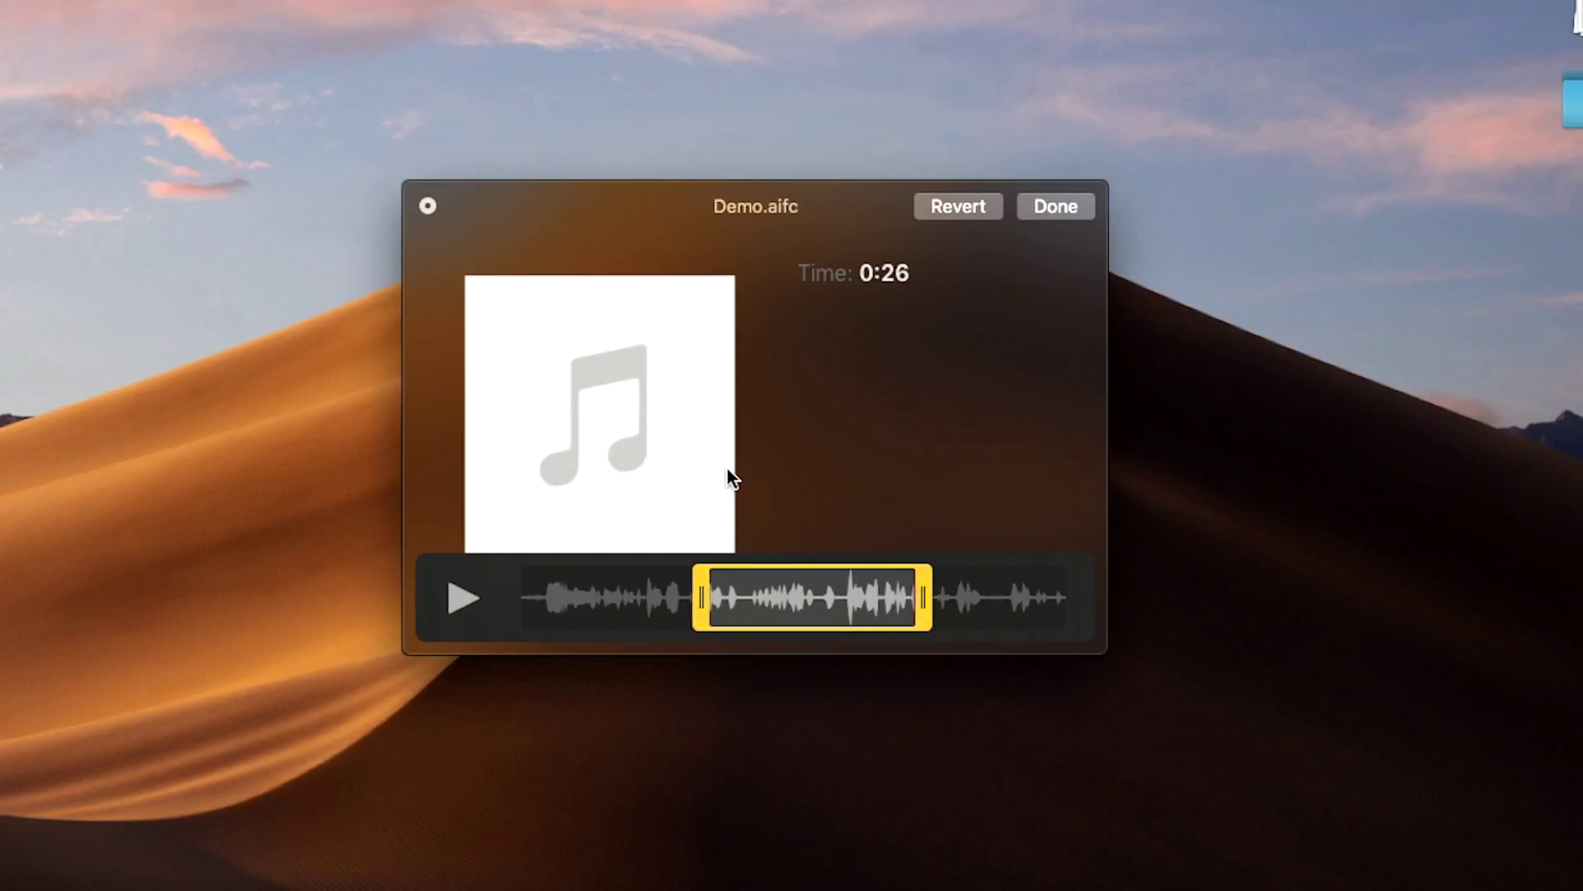
click(942, 379)
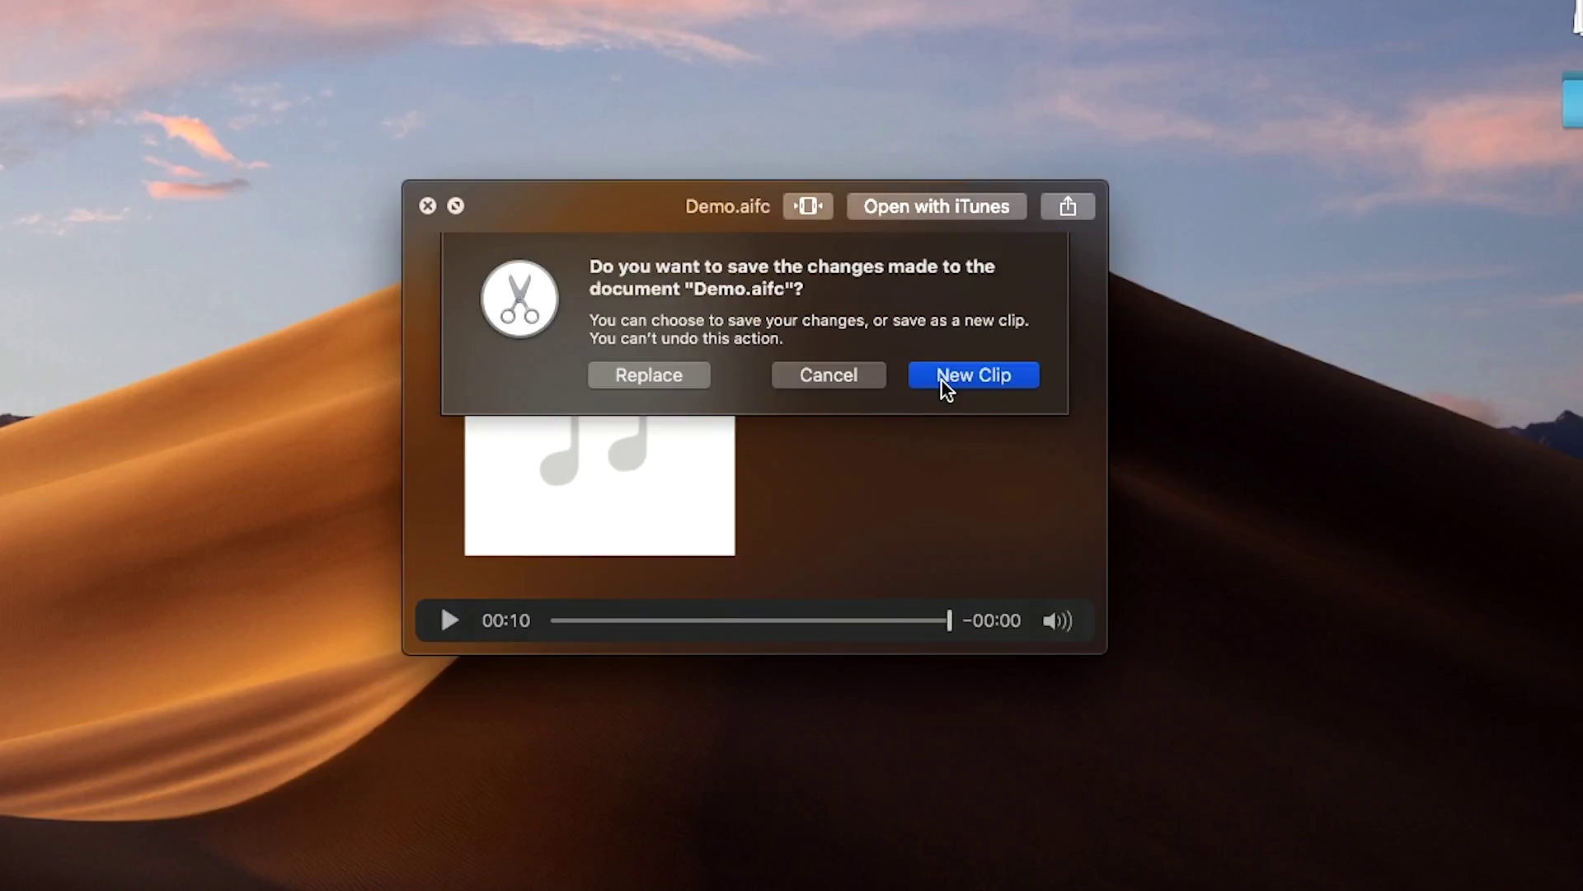
click(678, 373)
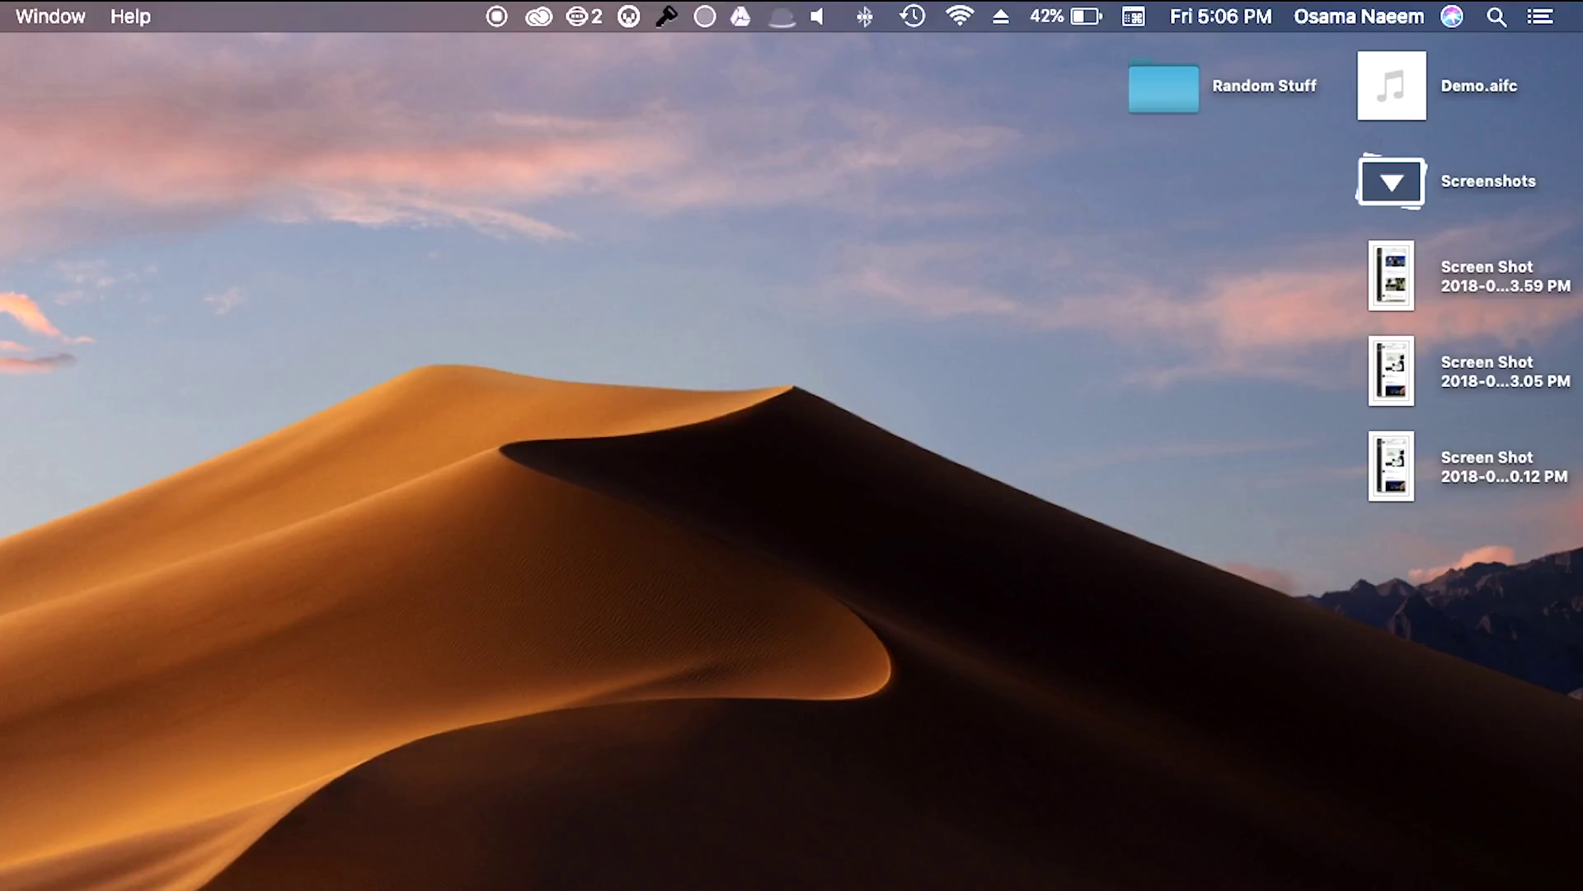
key(super+n)
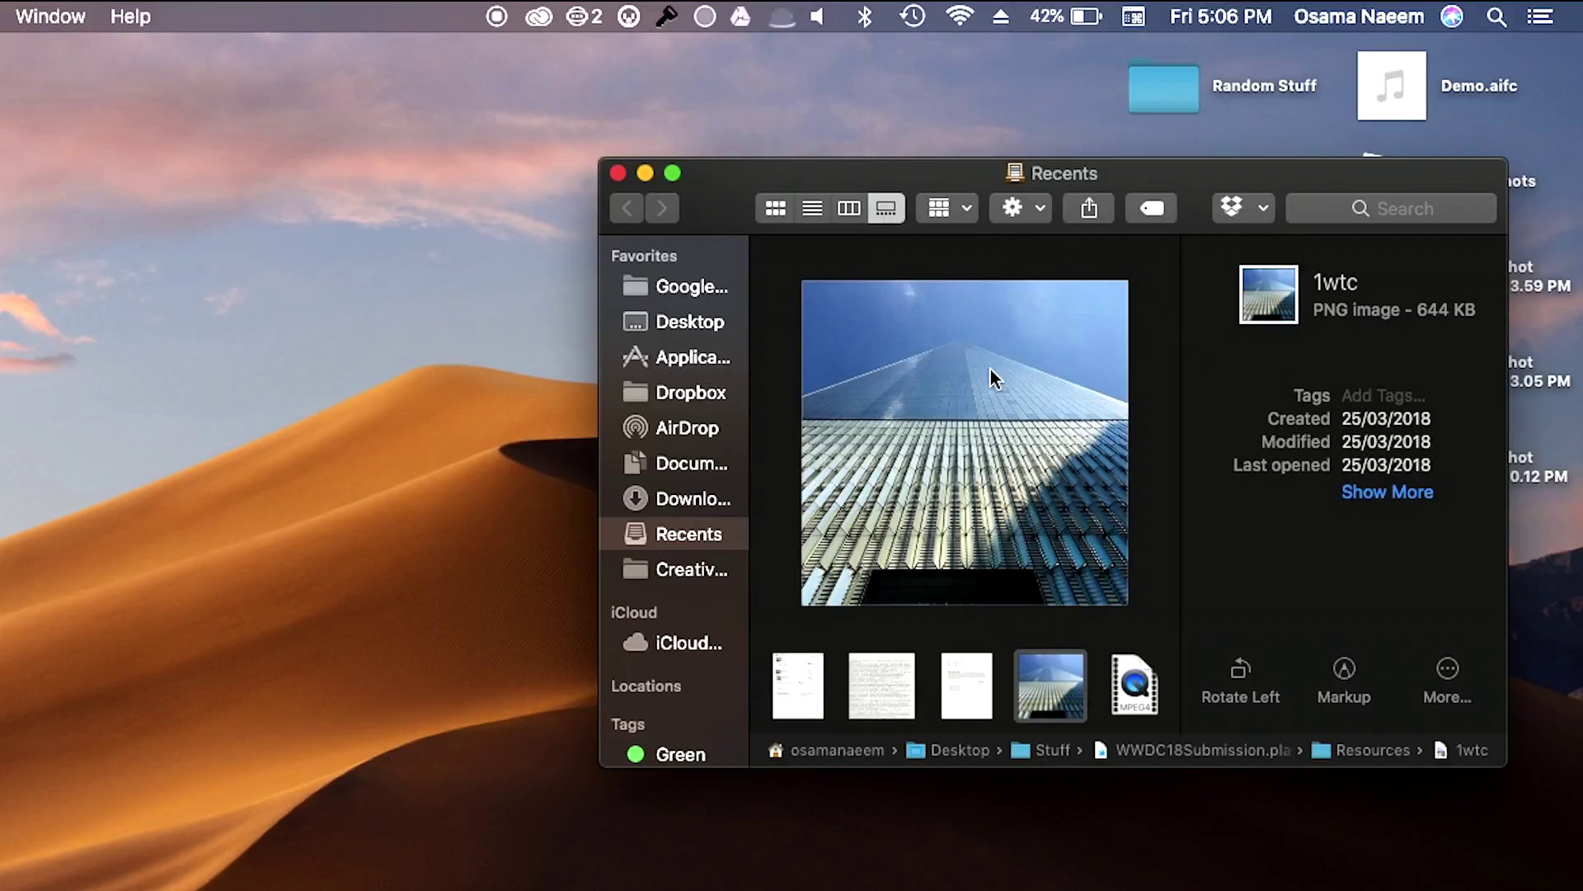
click(1436, 703)
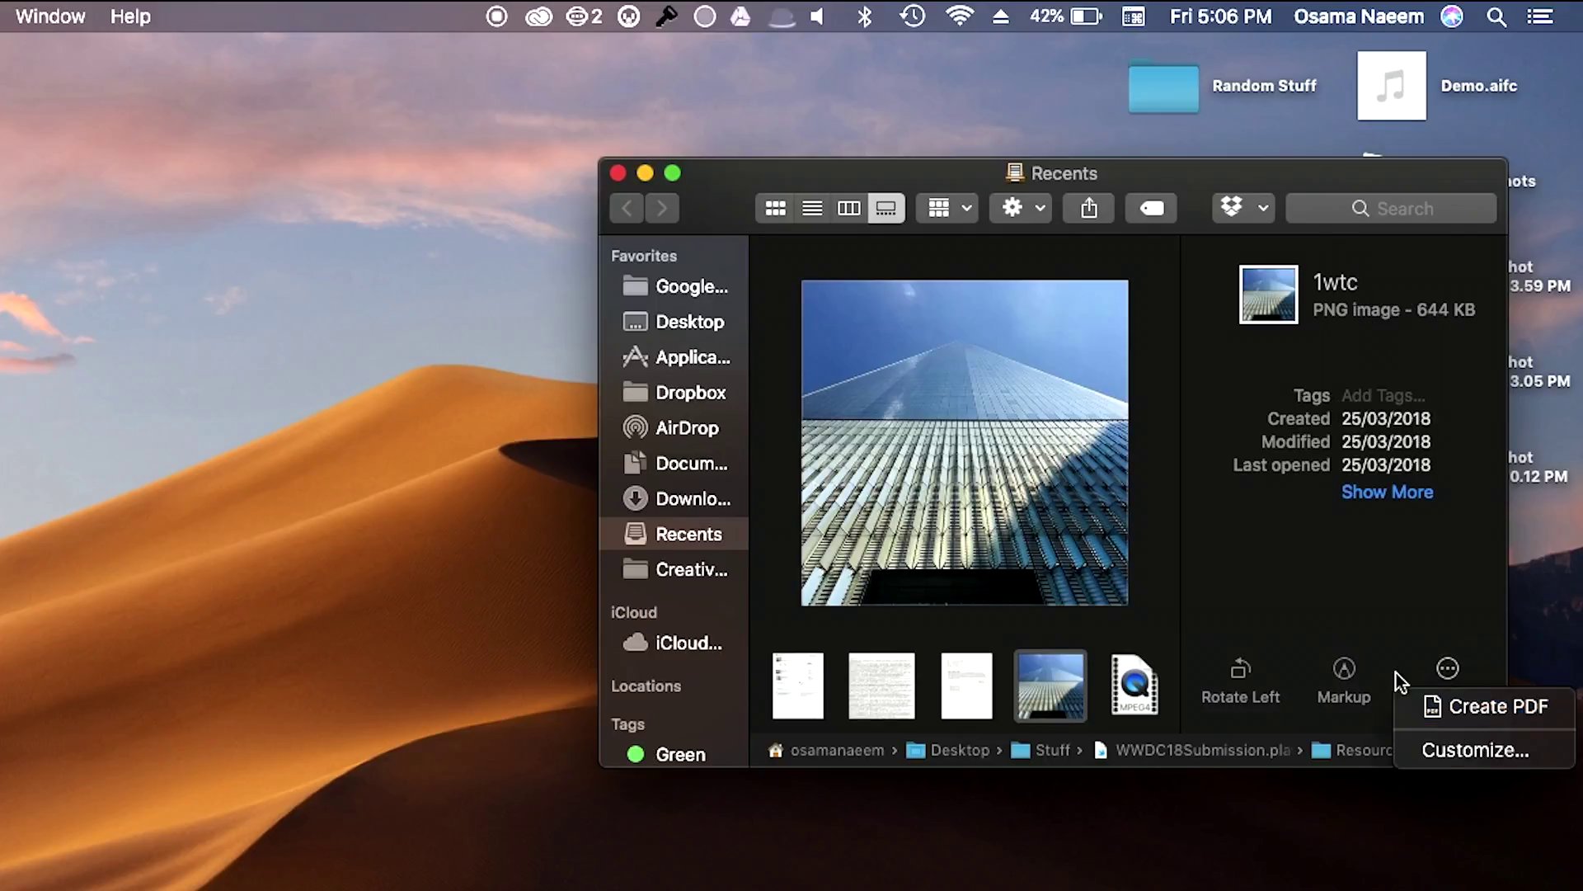
click(1352, 695)
click(1349, 671)
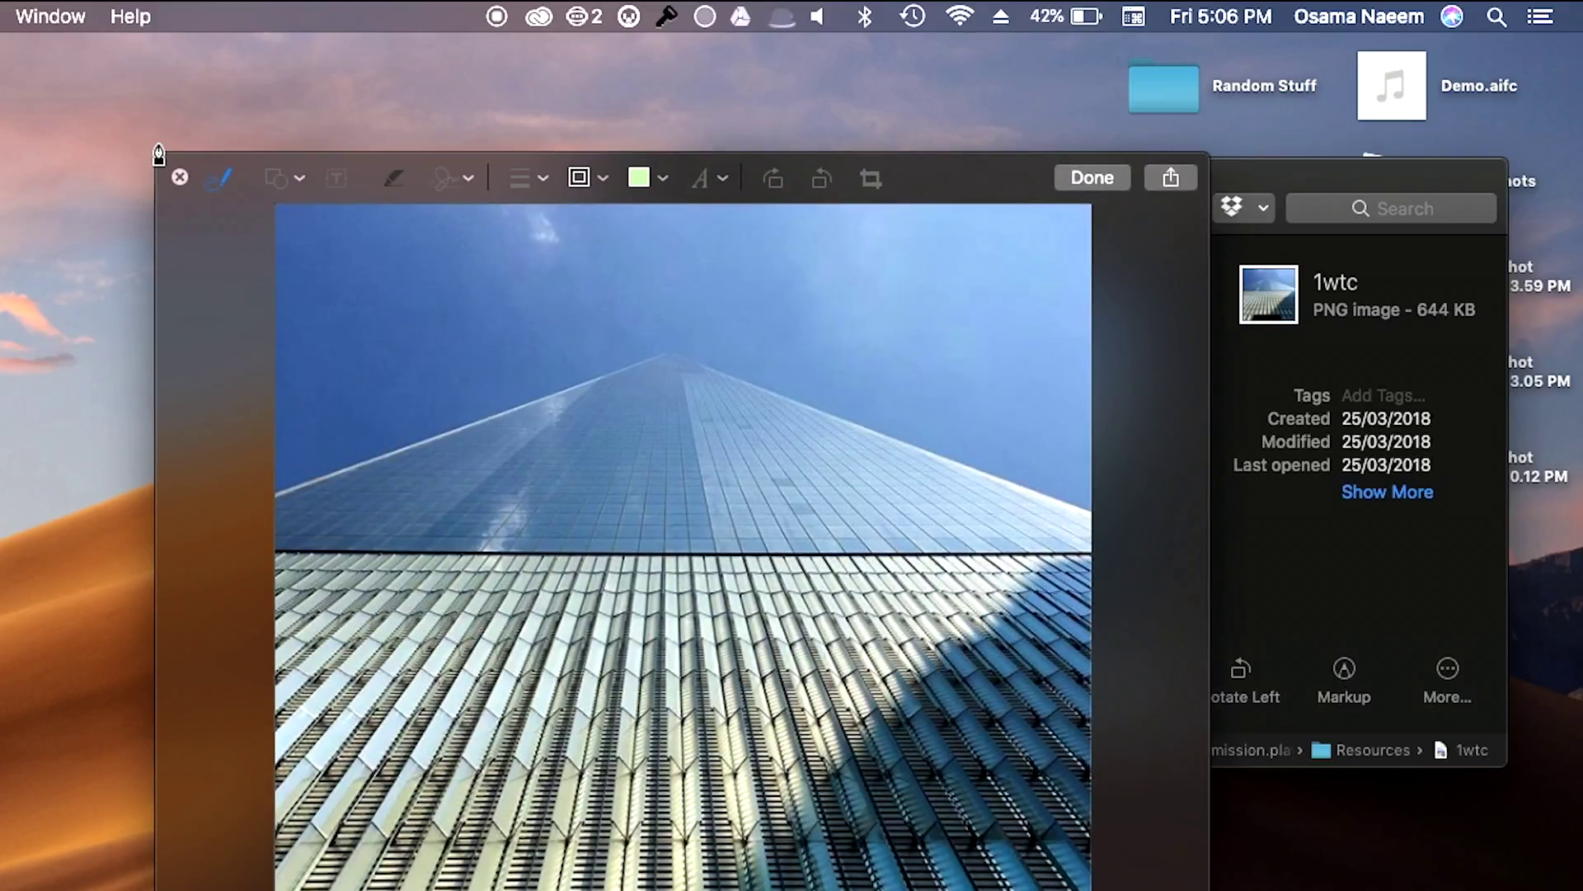
click(180, 176)
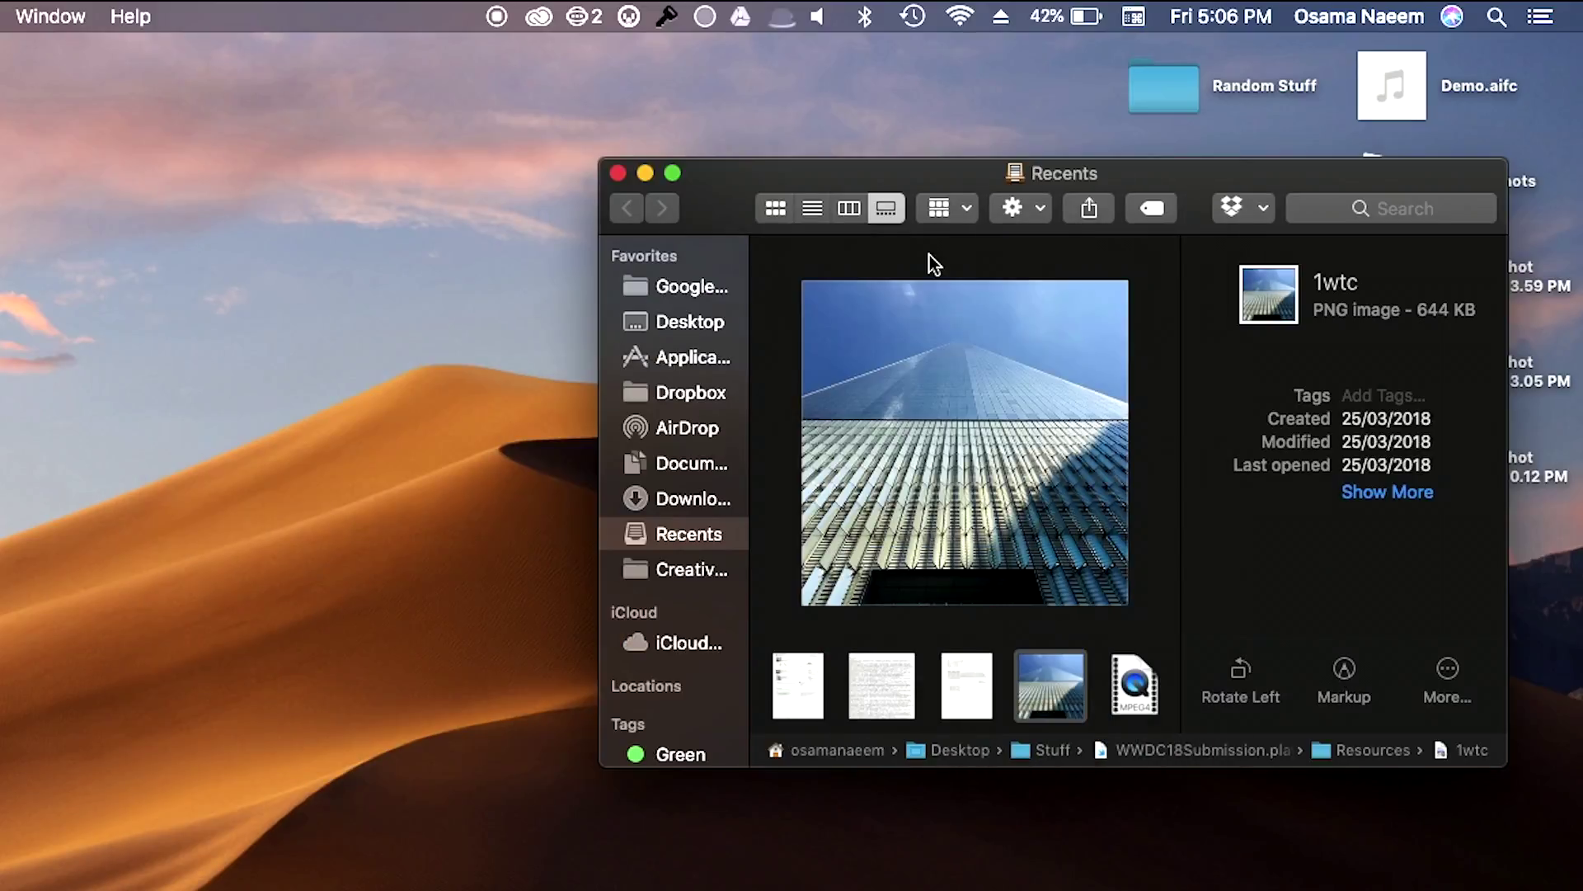
scroll(691, 421, down, 5)
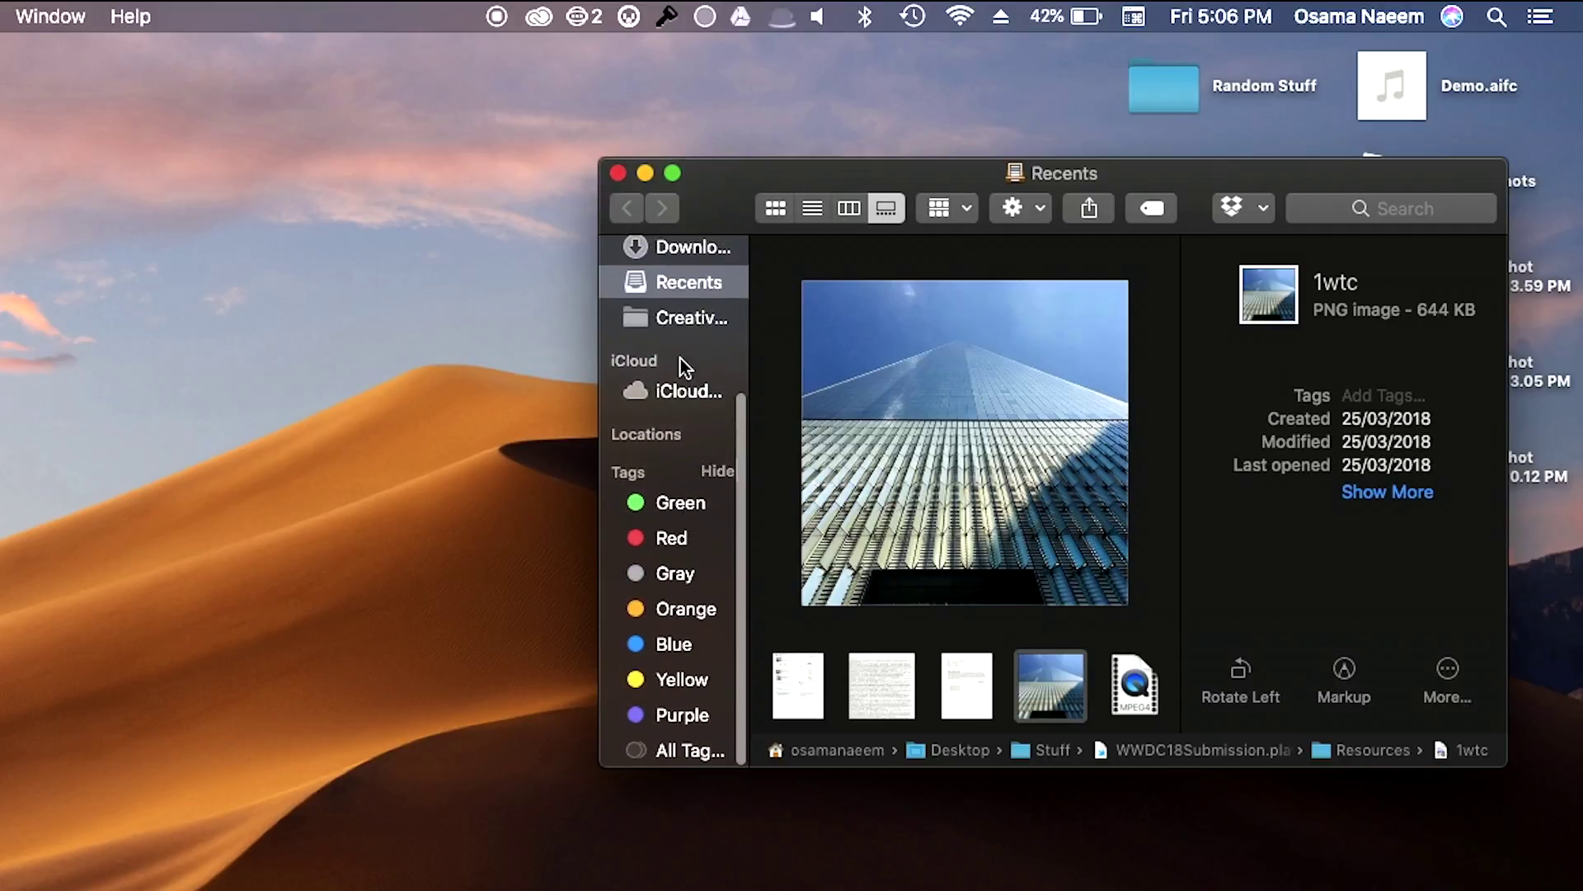
click(621, 170)
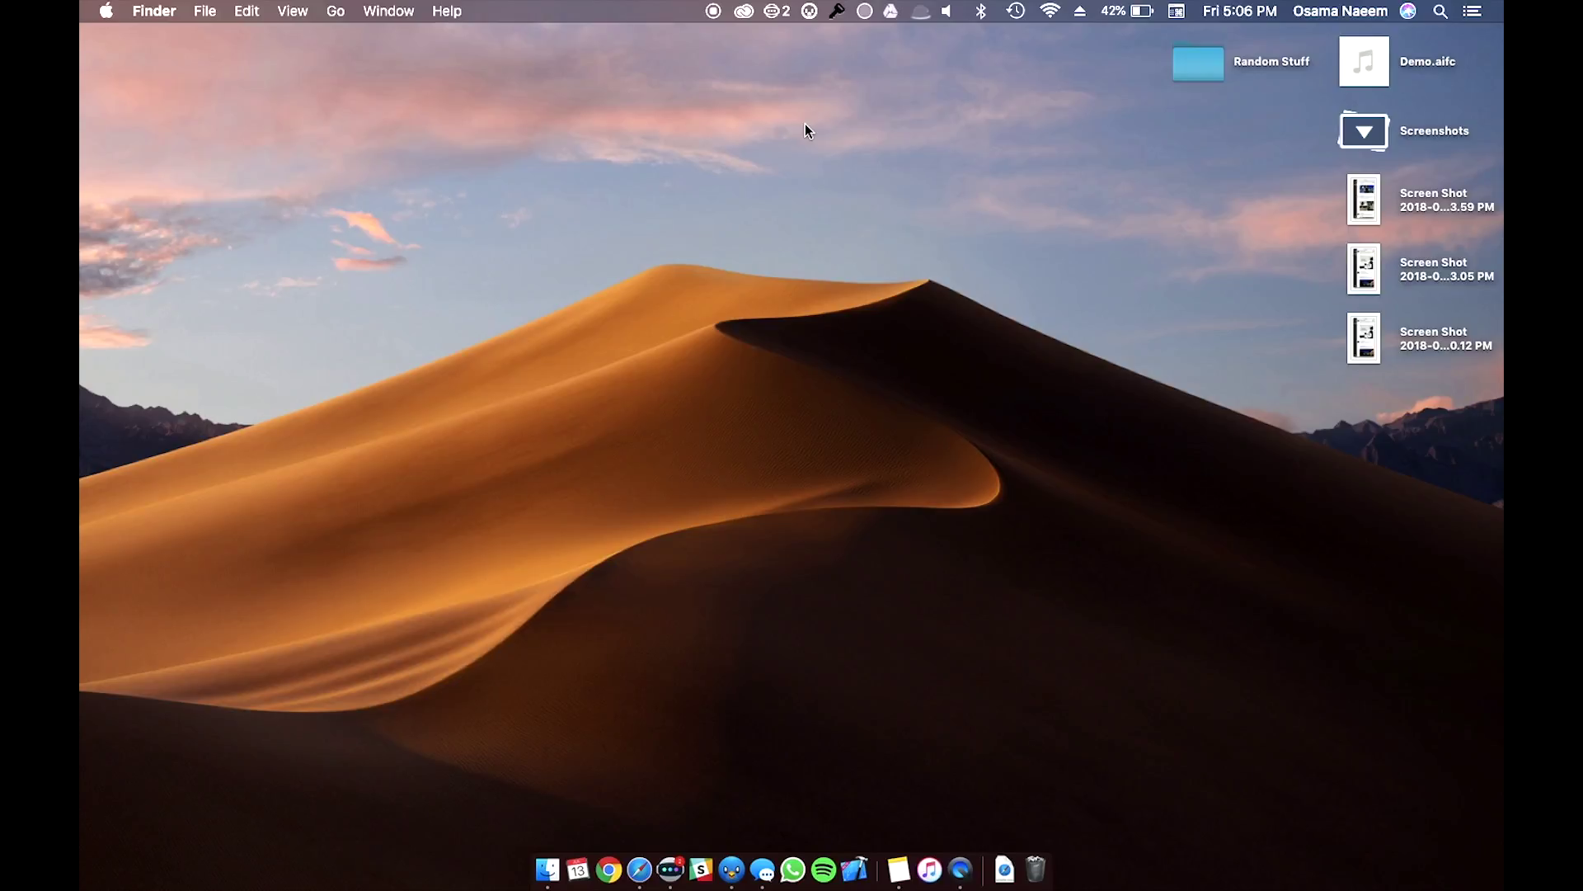
click(898, 869)
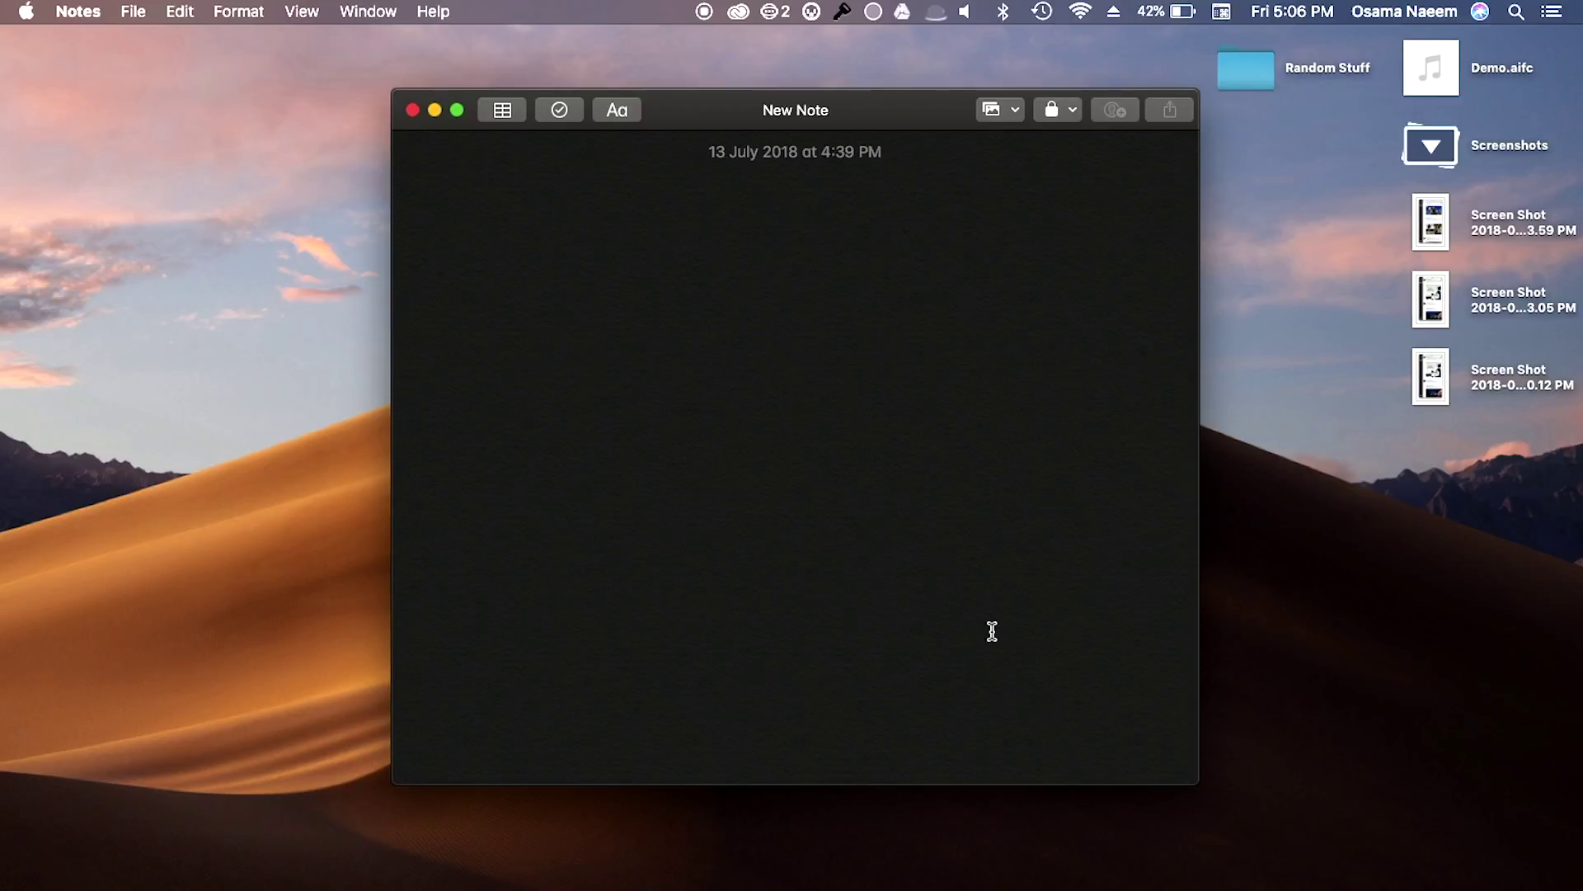
Step: Type 'this is a new note. I need a photo here.....' into a new note
text(this is a new n)
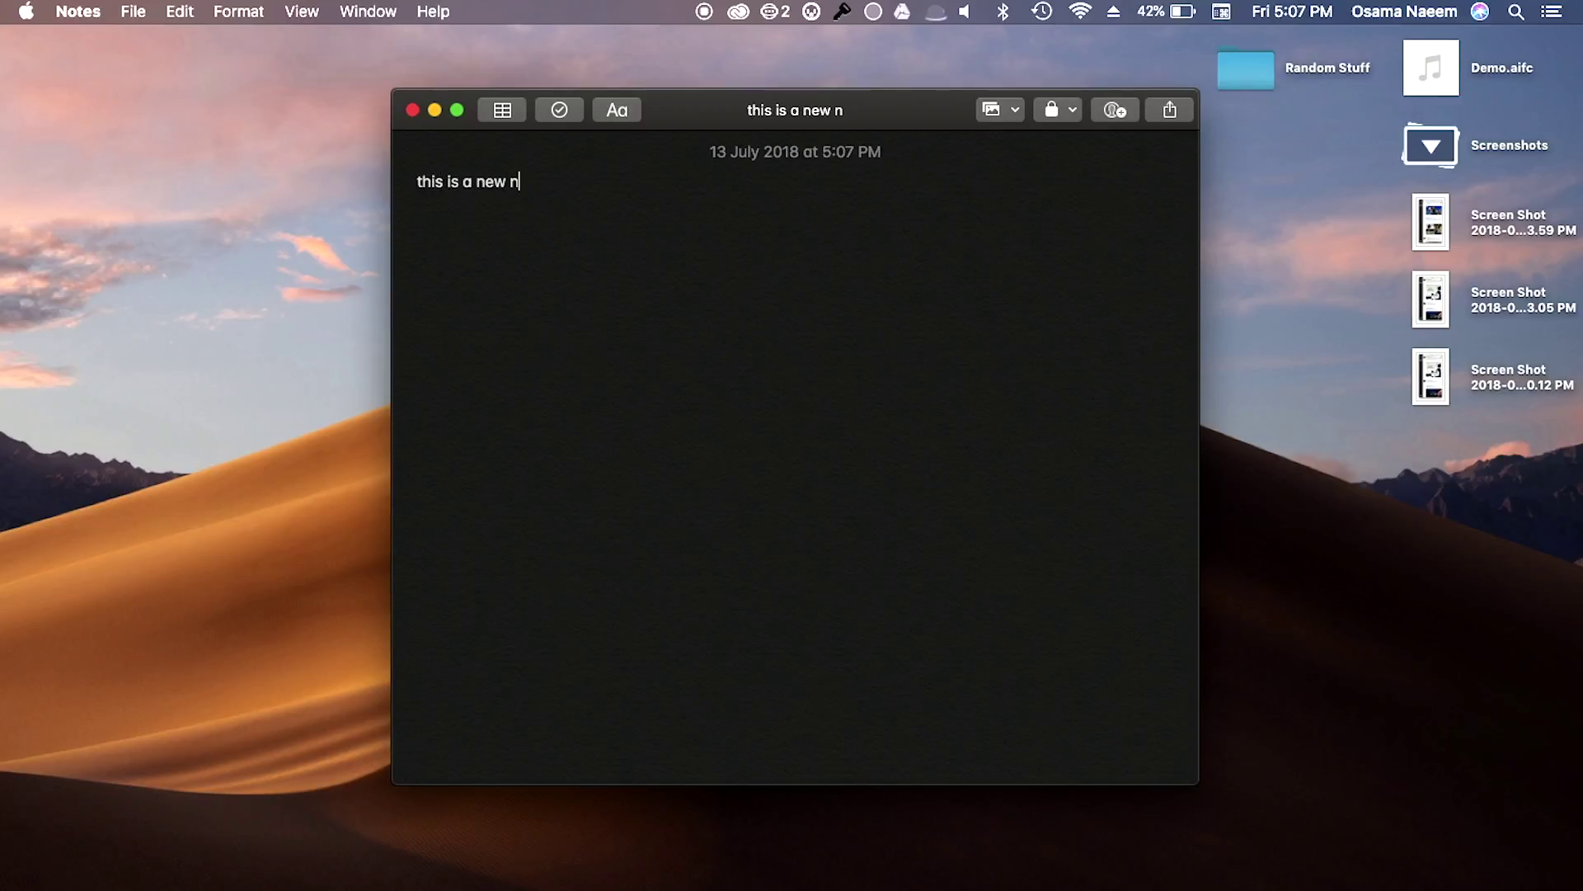
text(ote. I need a p)
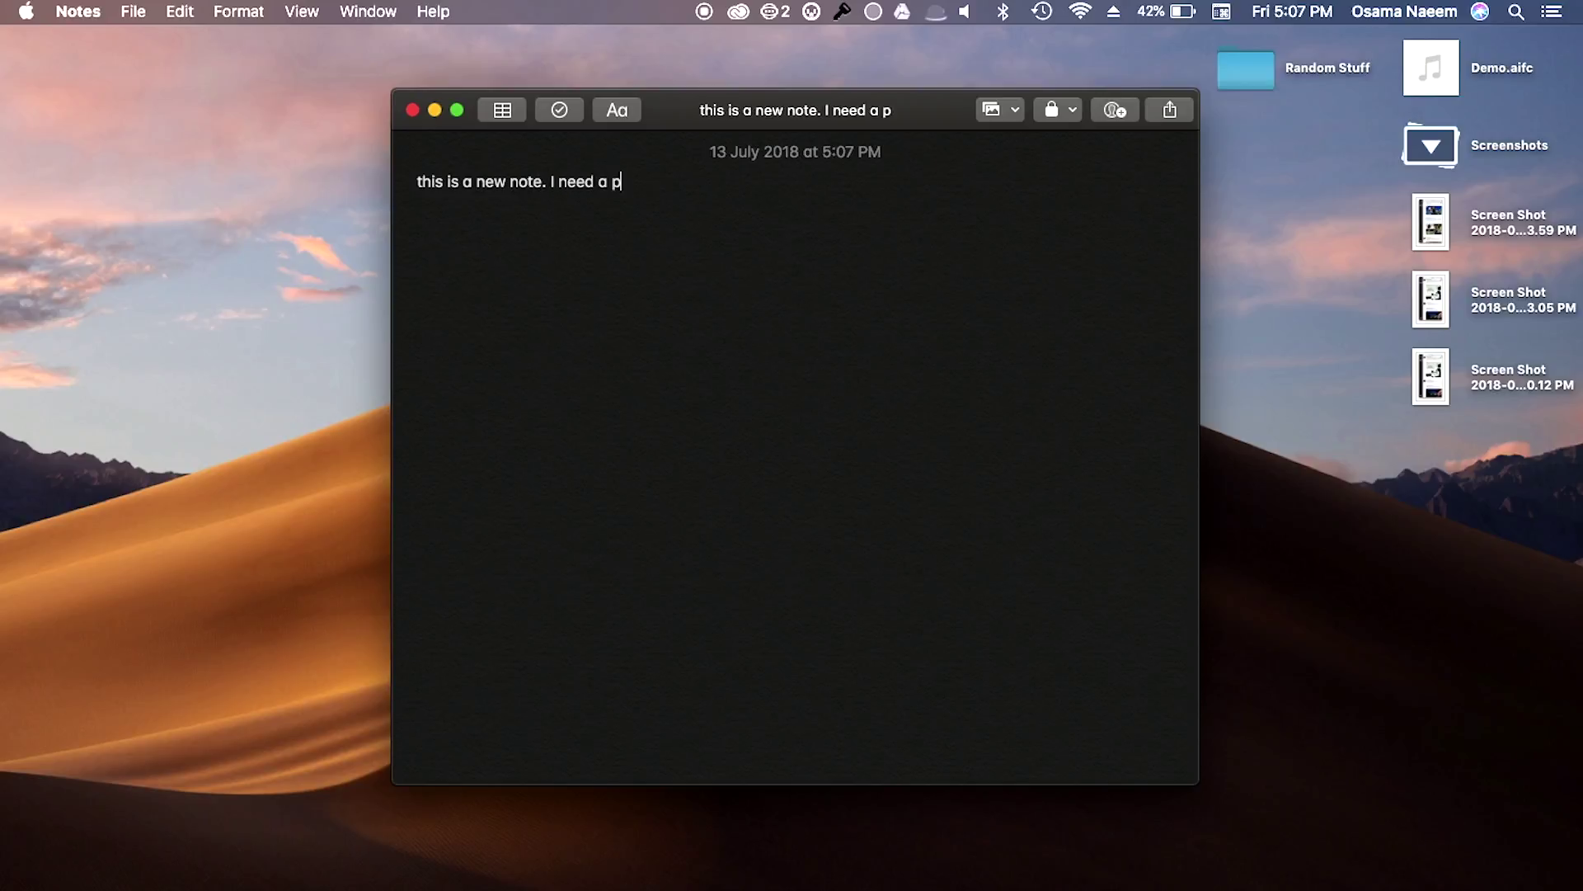
text(hoto here.....)
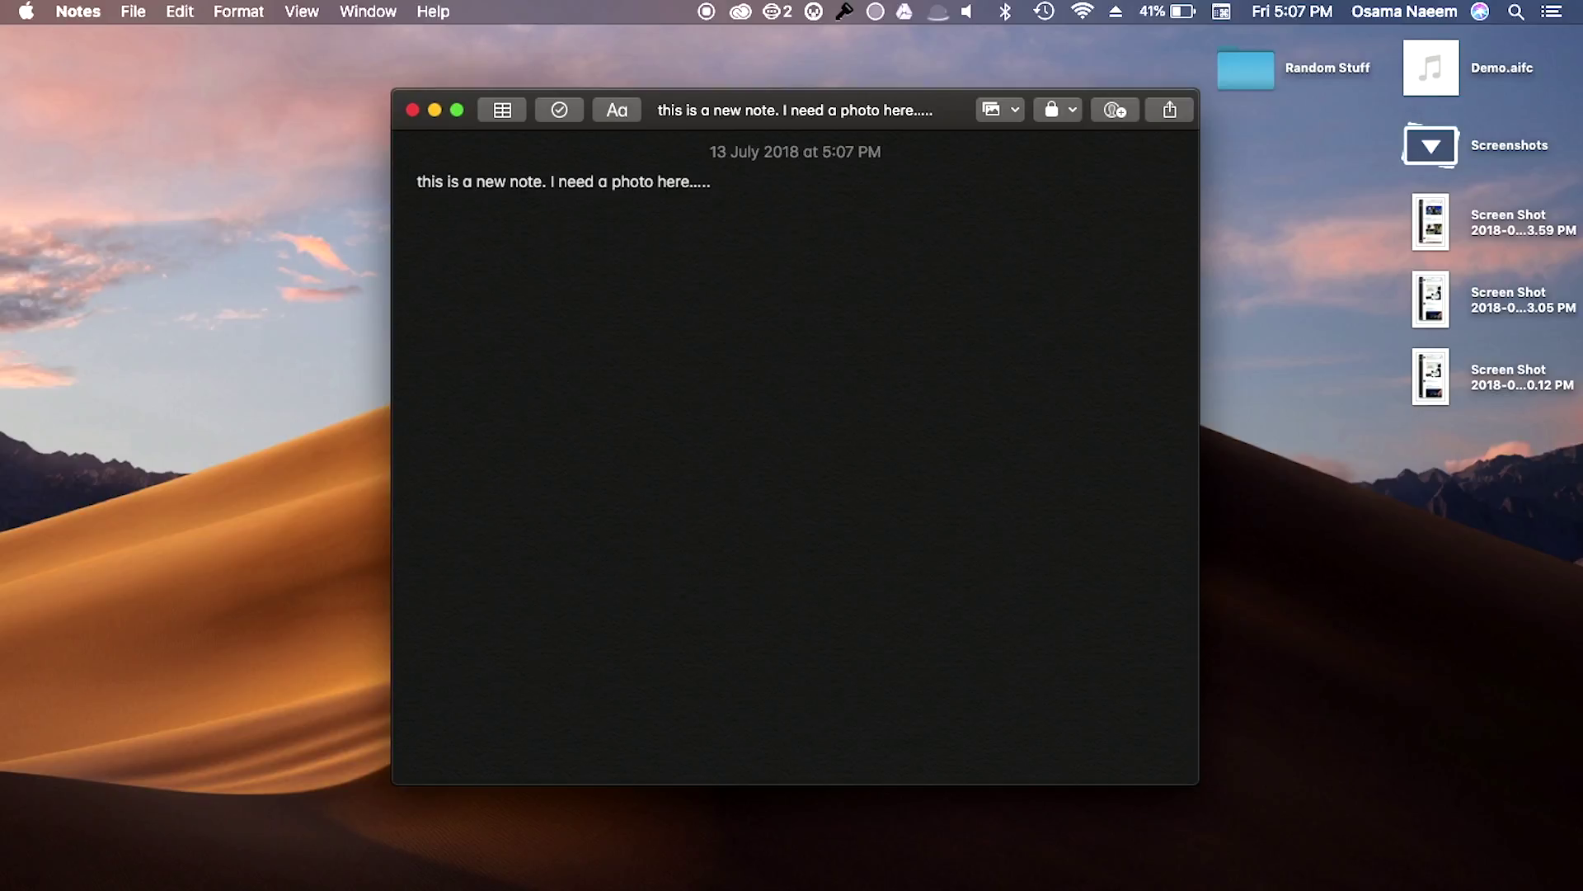
Step: Take a photo with the iPhone and insert it below the note's text
click(1016, 111)
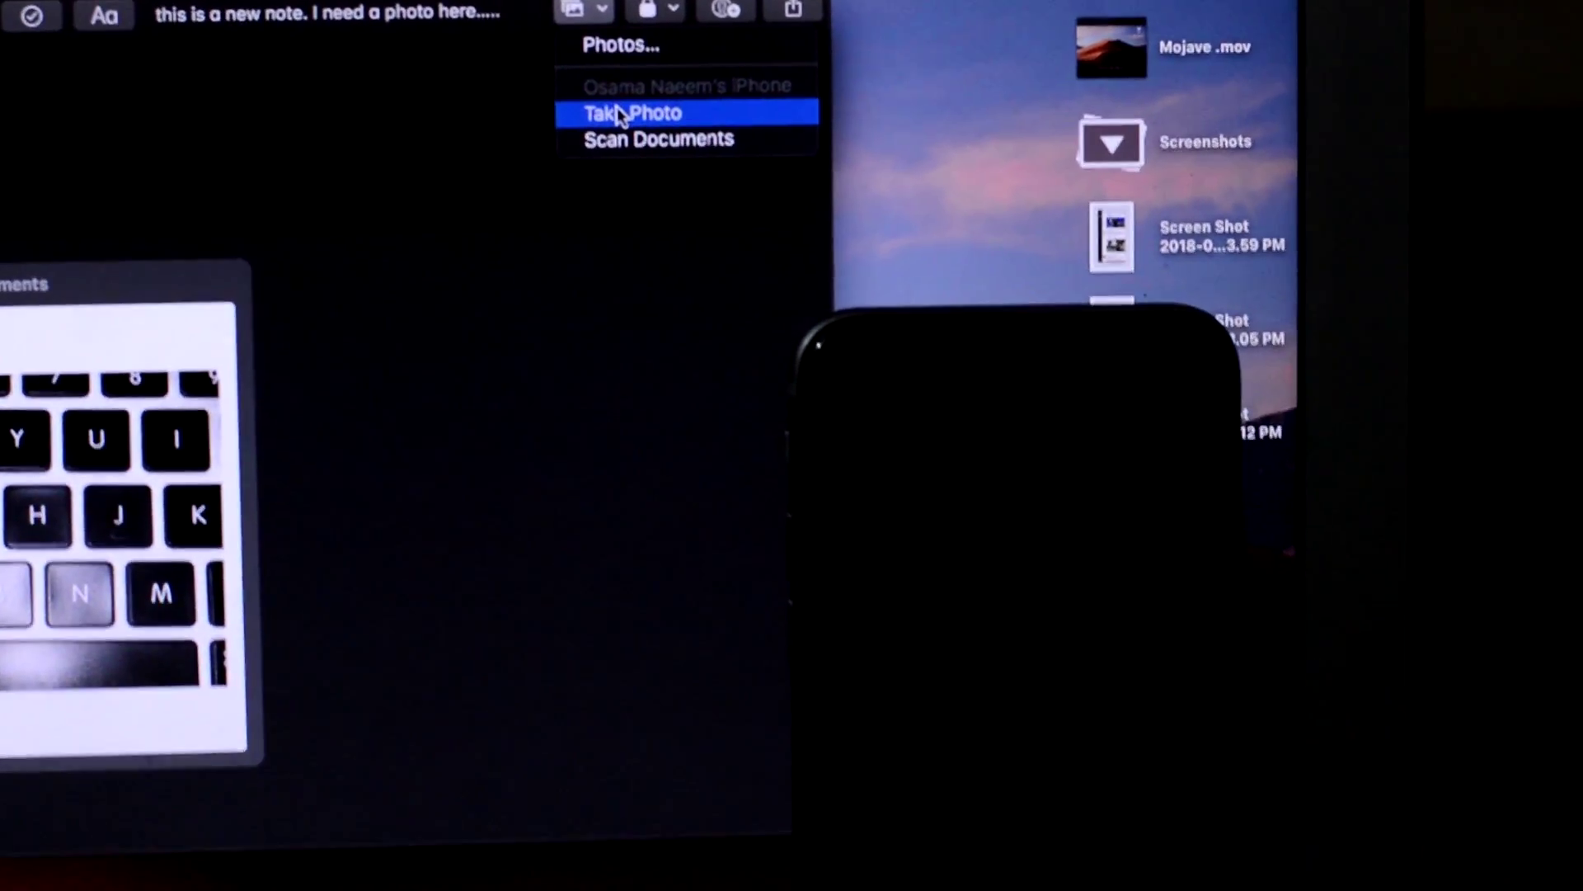
click(647, 136)
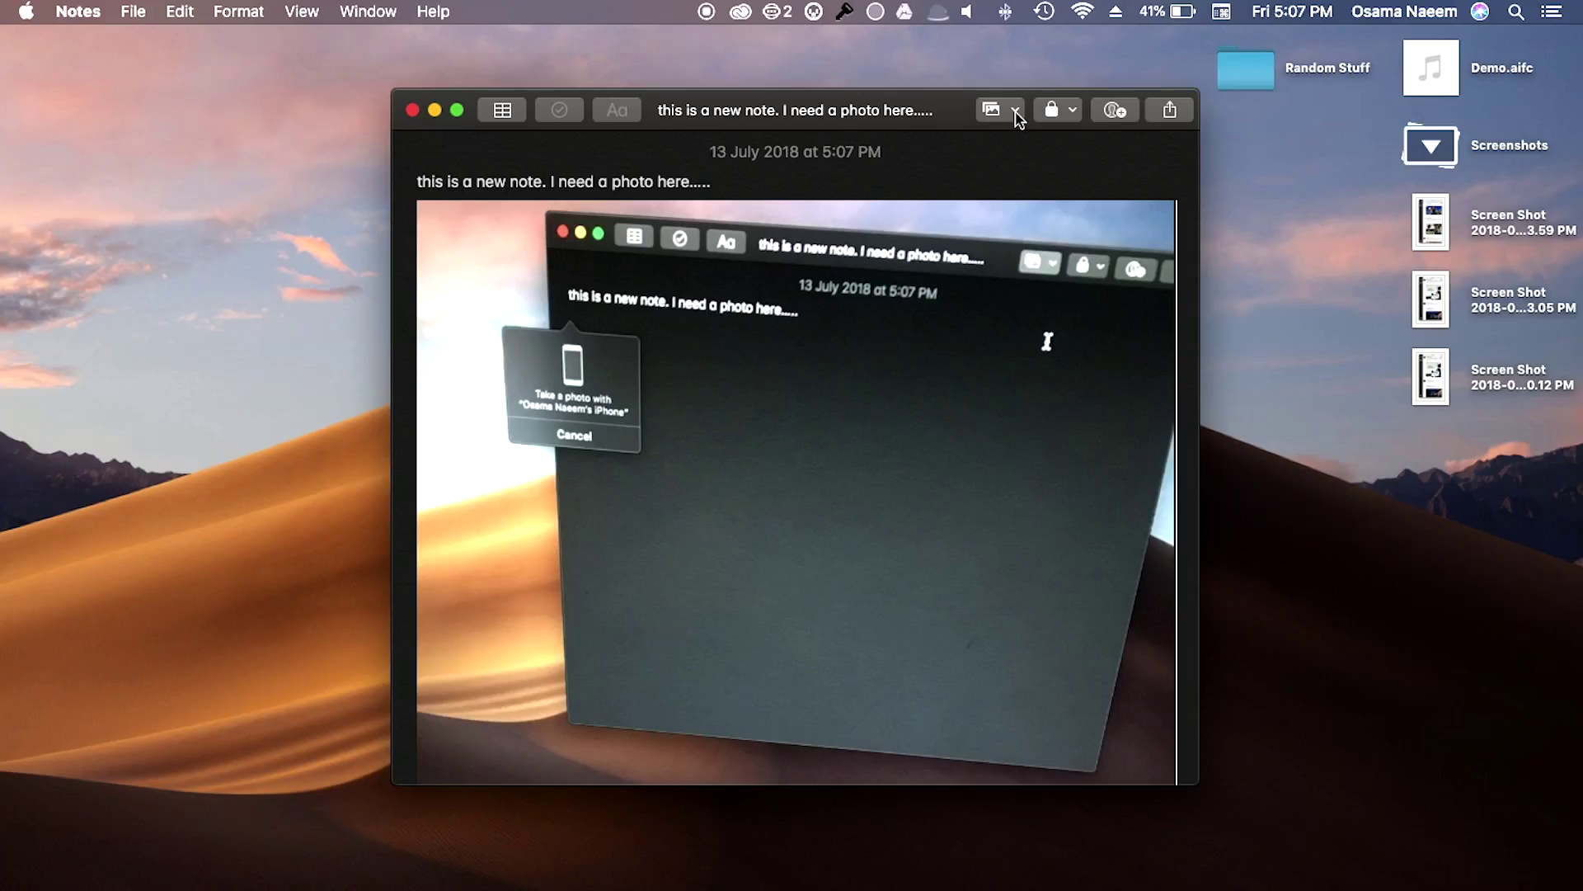
click(1016, 114)
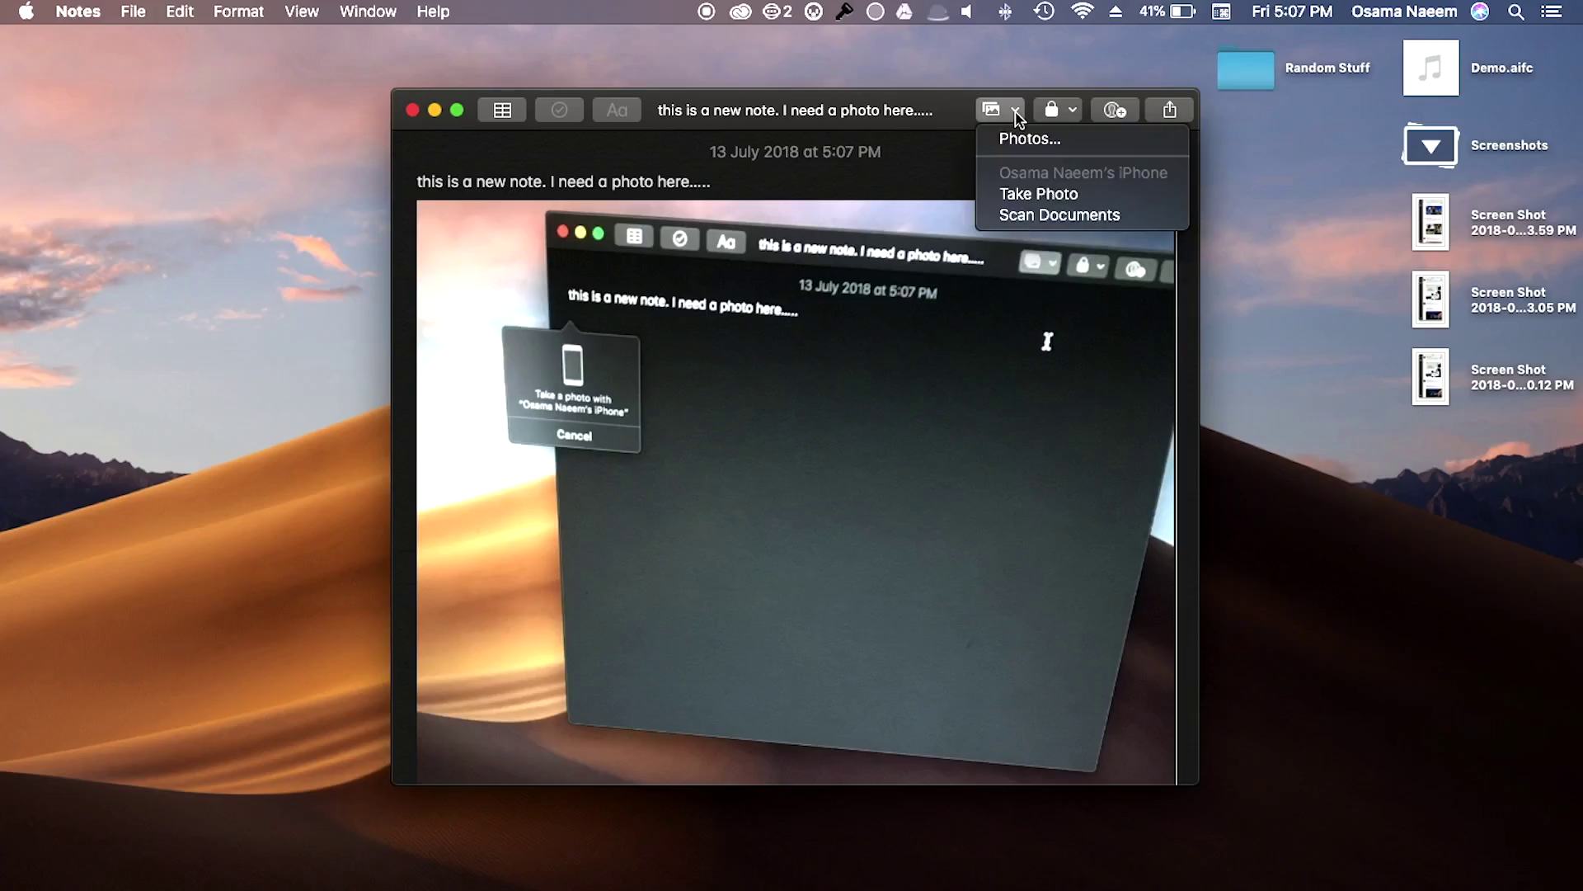
click(1025, 216)
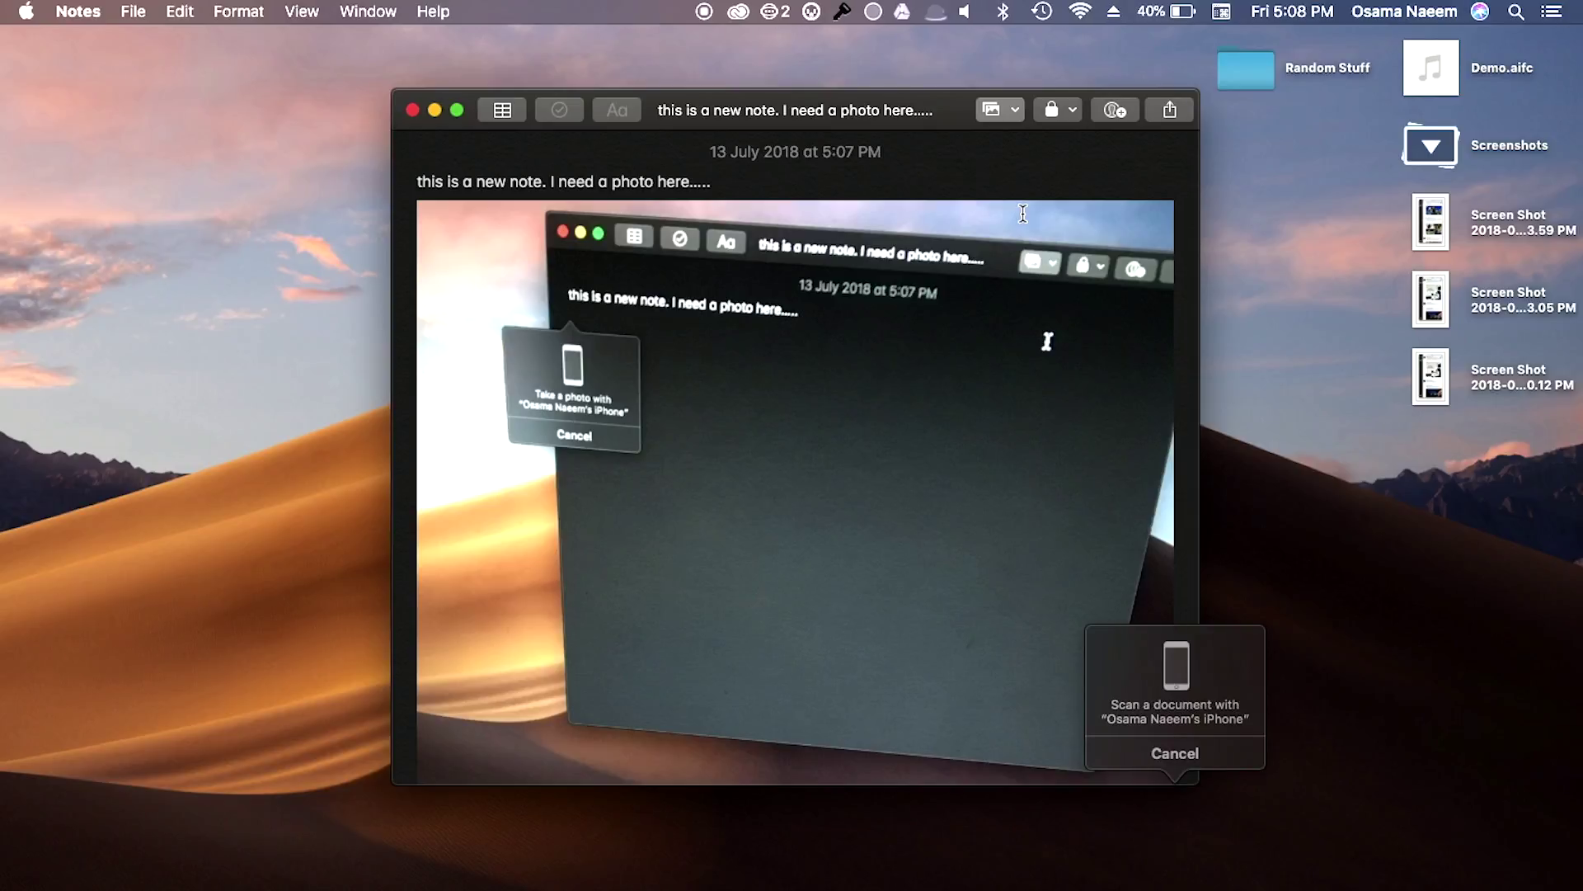
Step: Scroll down to check the iPhone keyboard scan below the photo, then return to the note's top
scroll(1022, 216, down, 5)
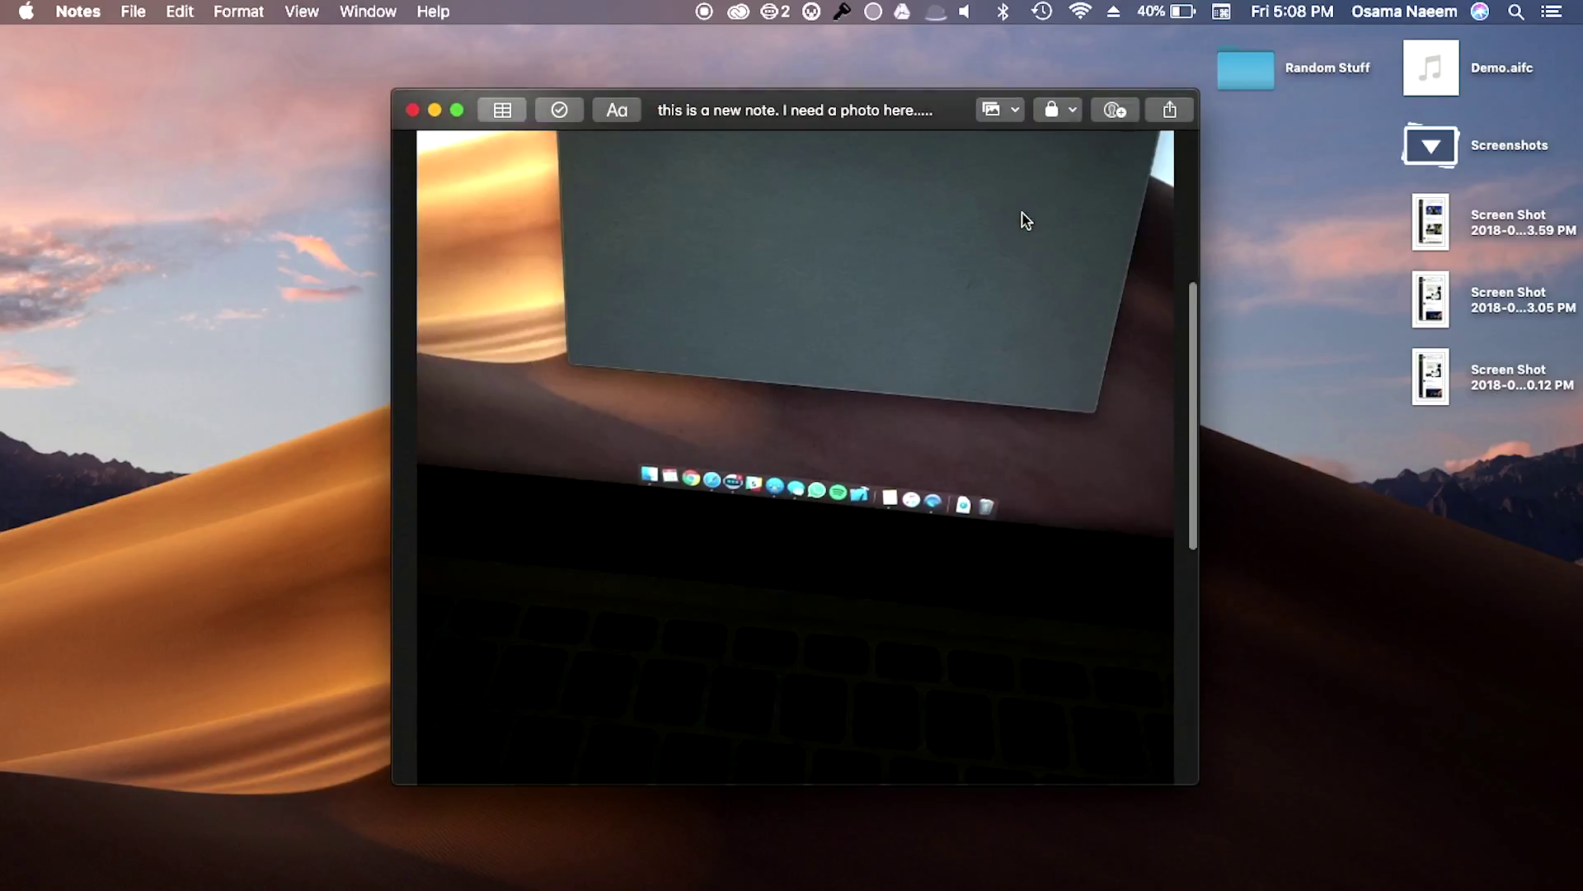
scroll(1025, 221, down, 6)
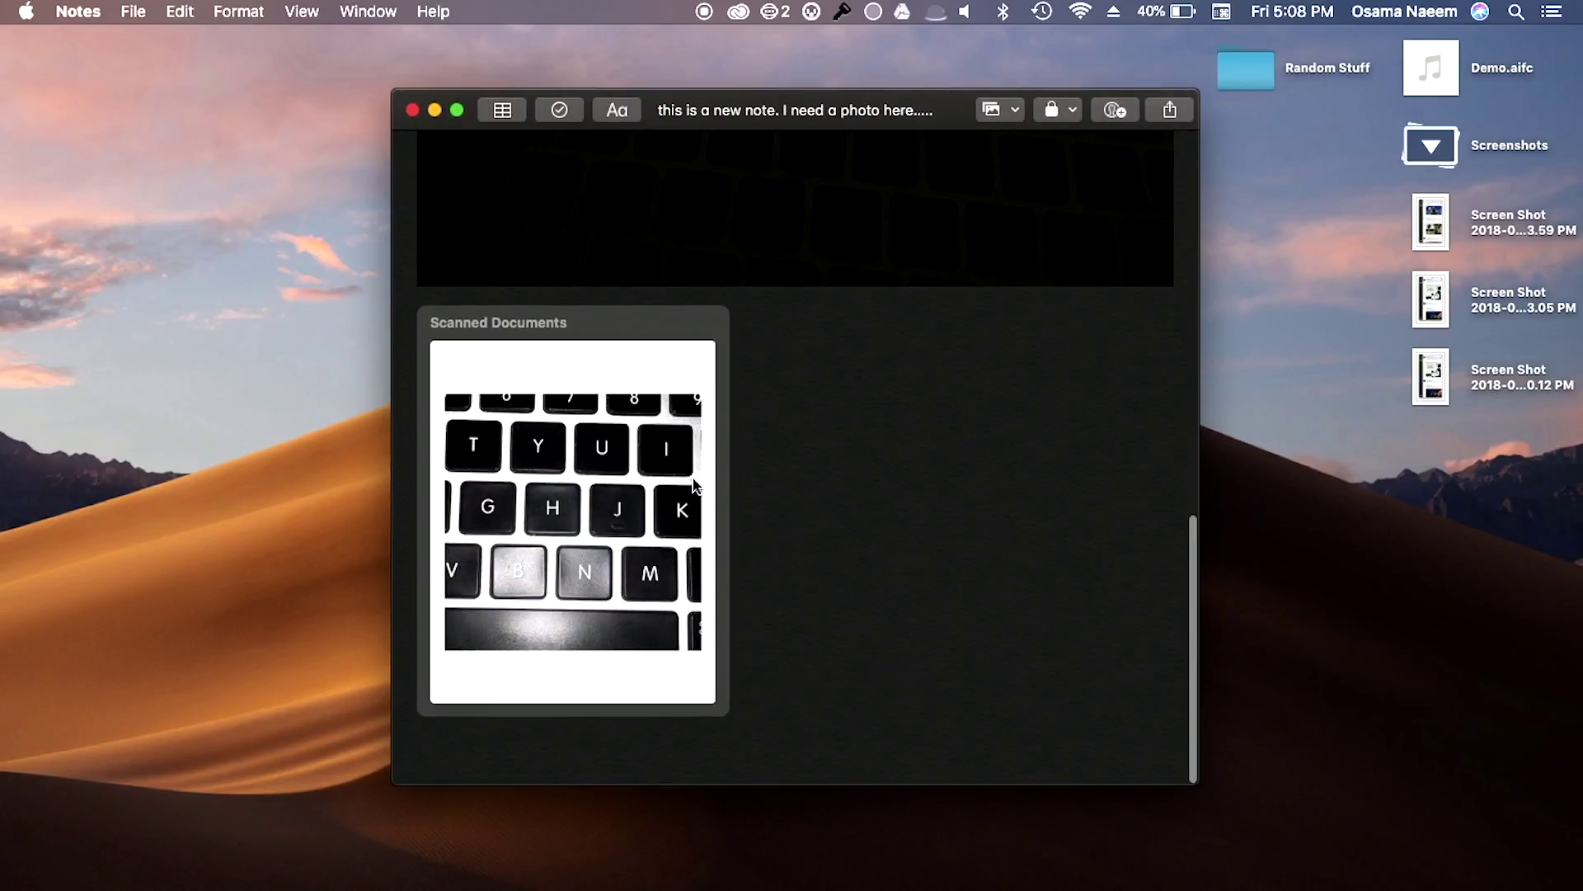
scroll(695, 485, up, 1)
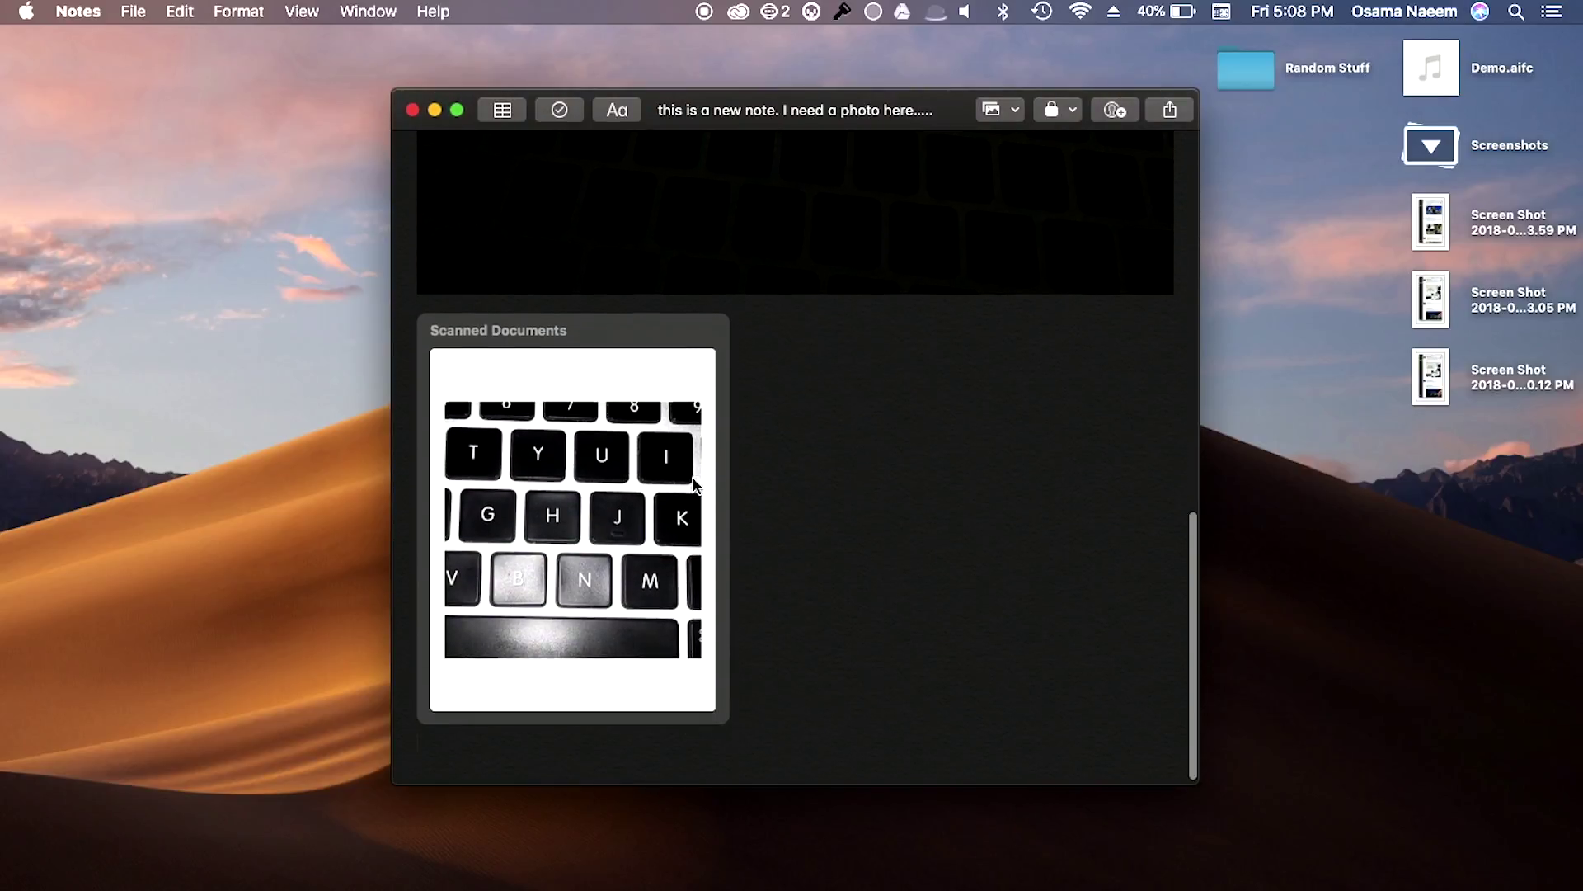
scroll(695, 485, up, 15)
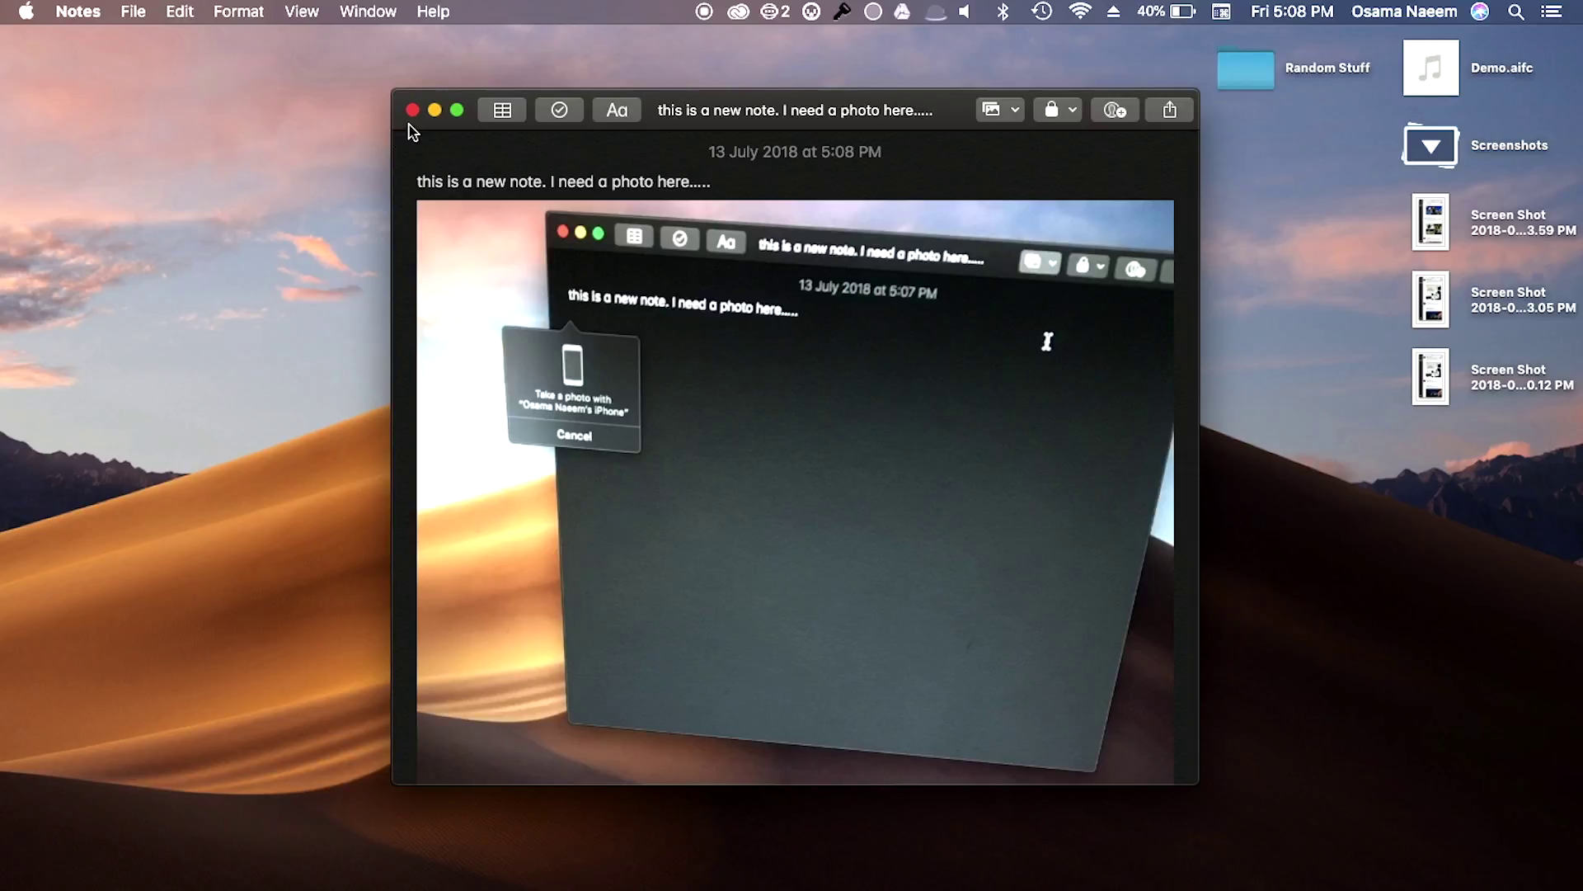